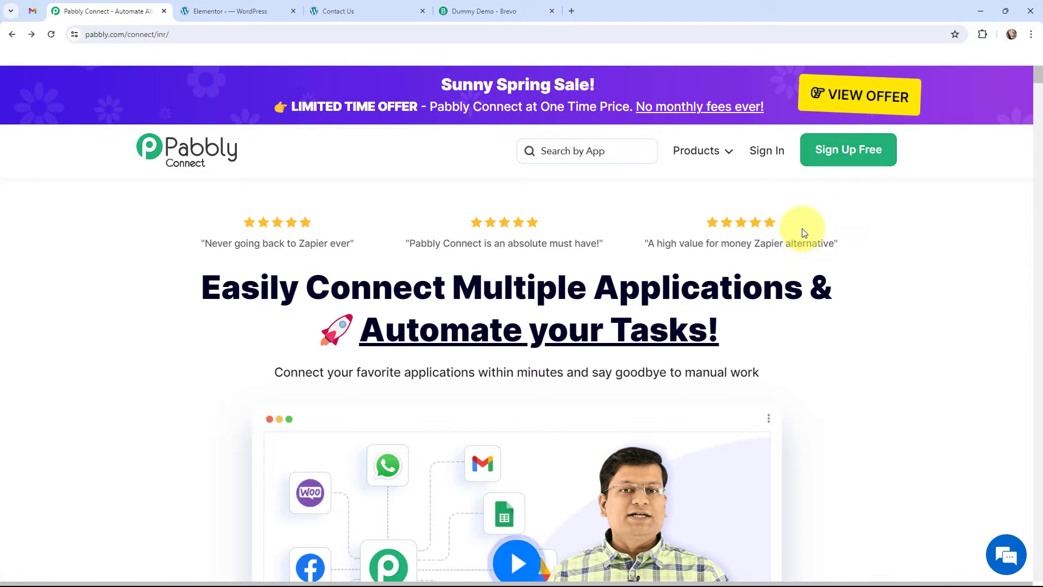
Step: Sign in, open Pabbly Connect and create a workflow named "Create Brevo (Sendinblue) Contact on Elementor Form Submission" in the Elementor - Brevo Automation folder
{"action": "left_click", "coordinate": [770, 154]}
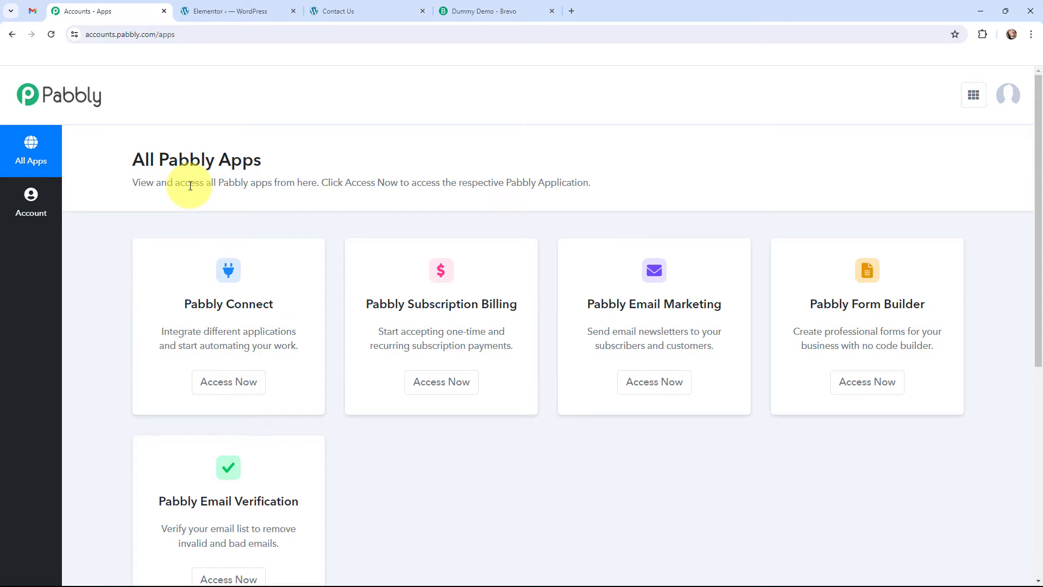
{"action": "left_click", "coordinate": [234, 389]}
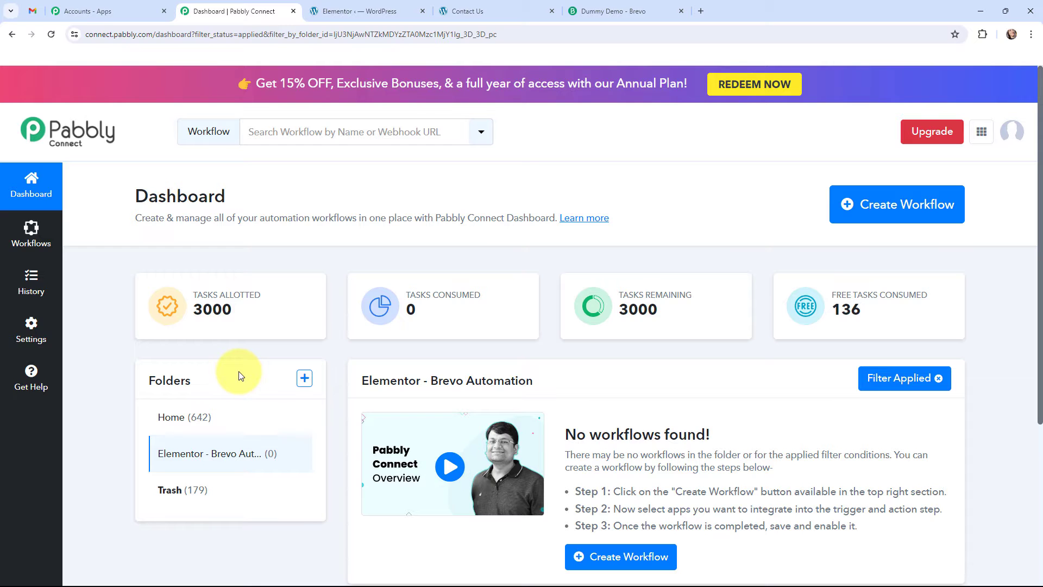
{"action": "left_click", "coordinate": [885, 207]}
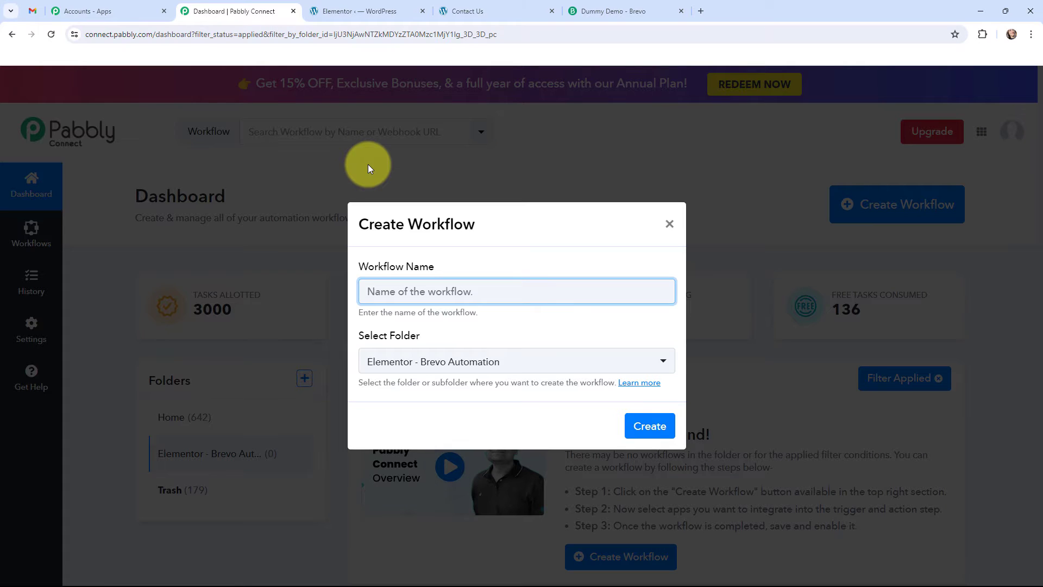
{"action": "type", "text": "Create Brevo (Sendinblue) Contact on Elementor Form Submission"}
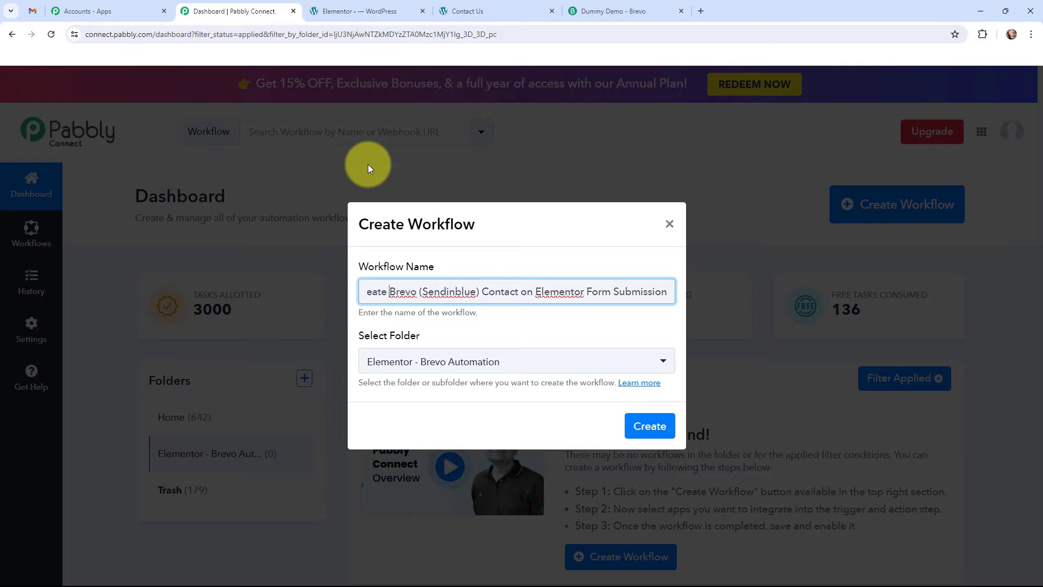
{"action": "key", "text": "Home"}
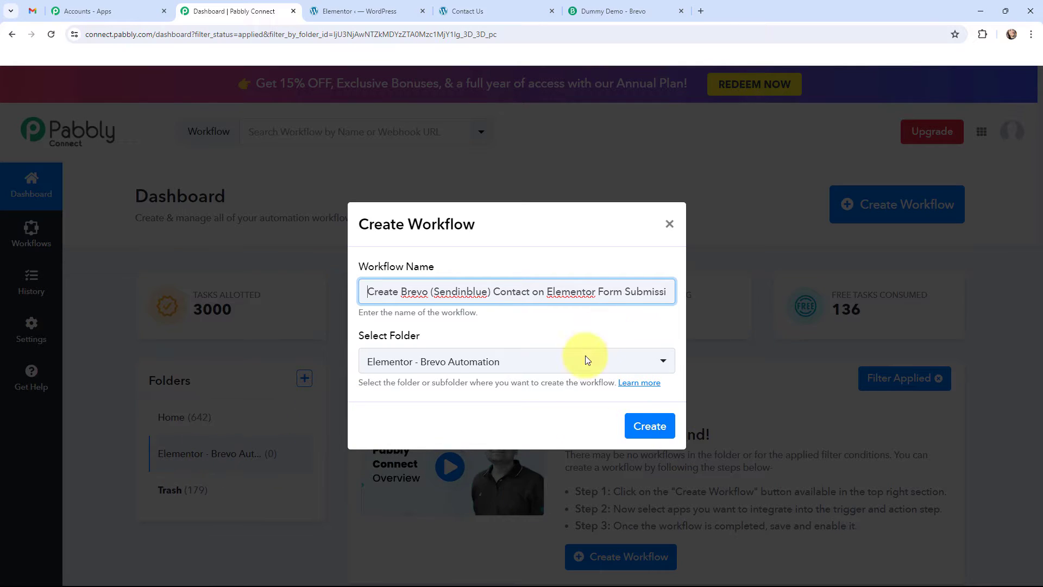
{"action": "left_click", "coordinate": [655, 426]}
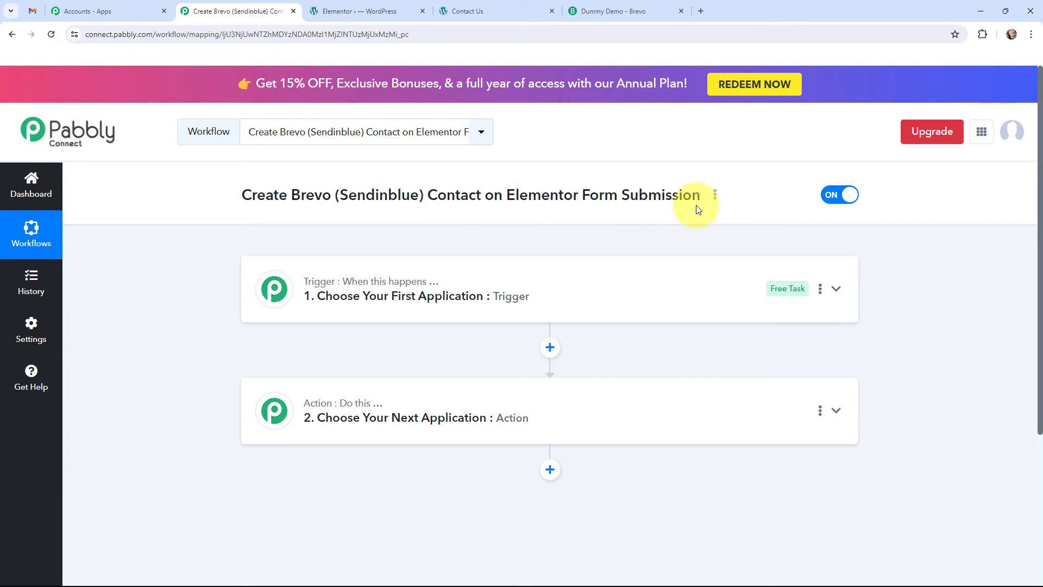
Step: Review the submitted Contact Us form and the matching Brevo contact record, and return to the Pabbly Connect workflow
{"action": "left_click", "coordinate": [472, 10]}
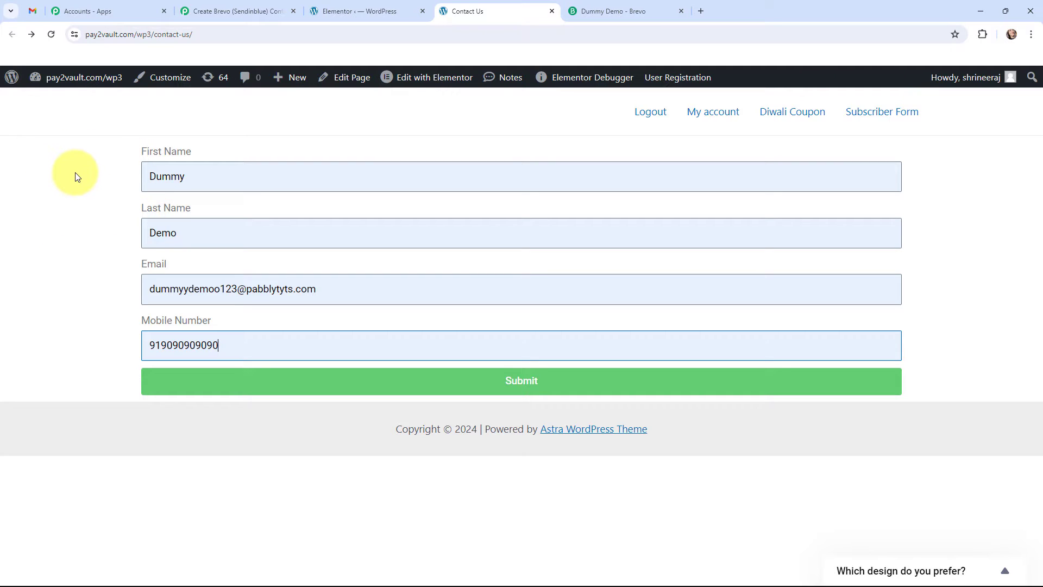
{"action": "left_click", "coordinate": [596, 3]}
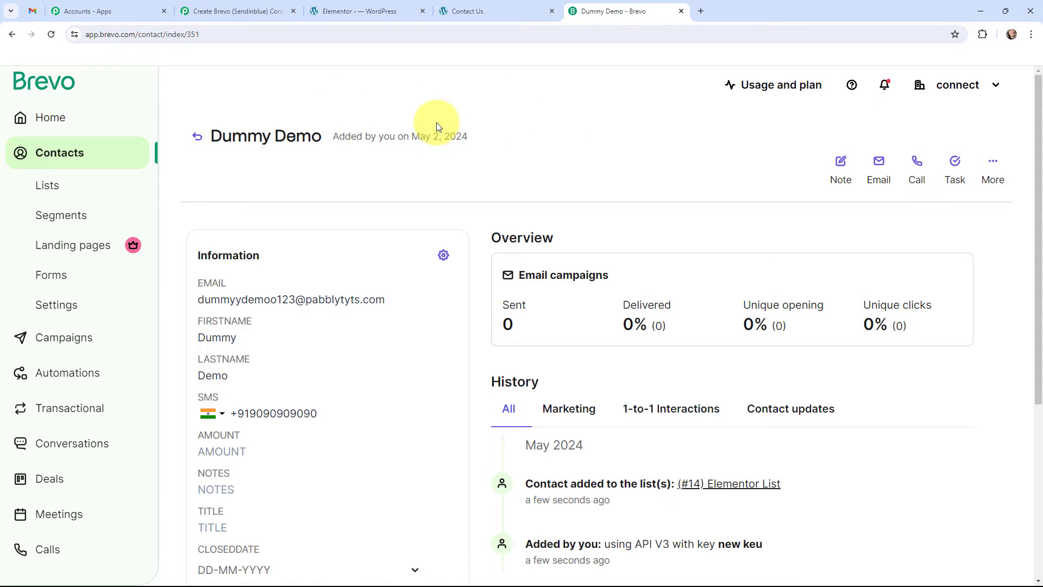
{"action": "left_click", "coordinate": [226, 8]}
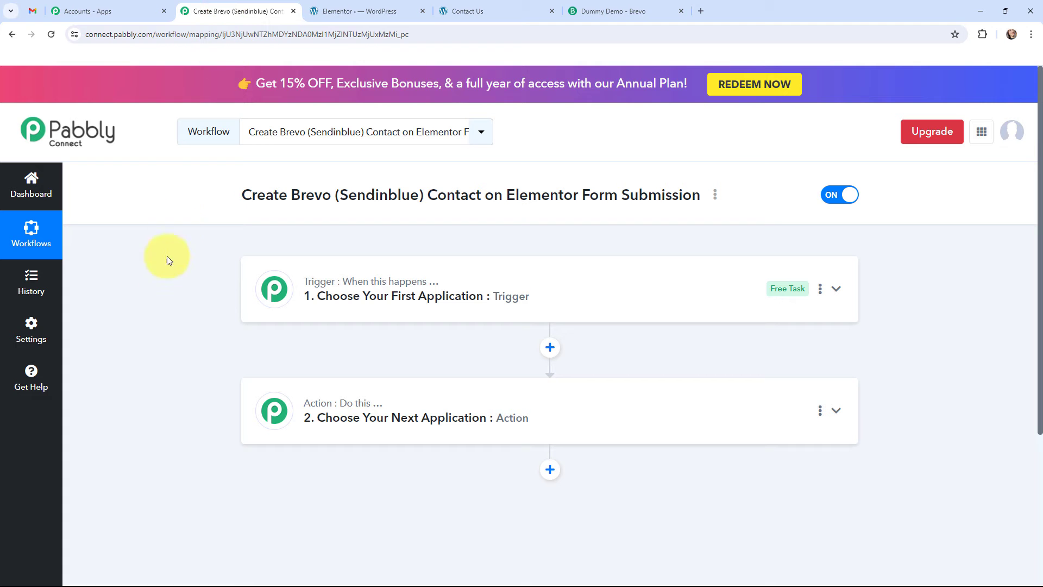
Step: Set the workflow's trigger to Elementor with the New Form Submission event and collapse the trigger step
{"action": "left_click", "coordinate": [278, 284]}
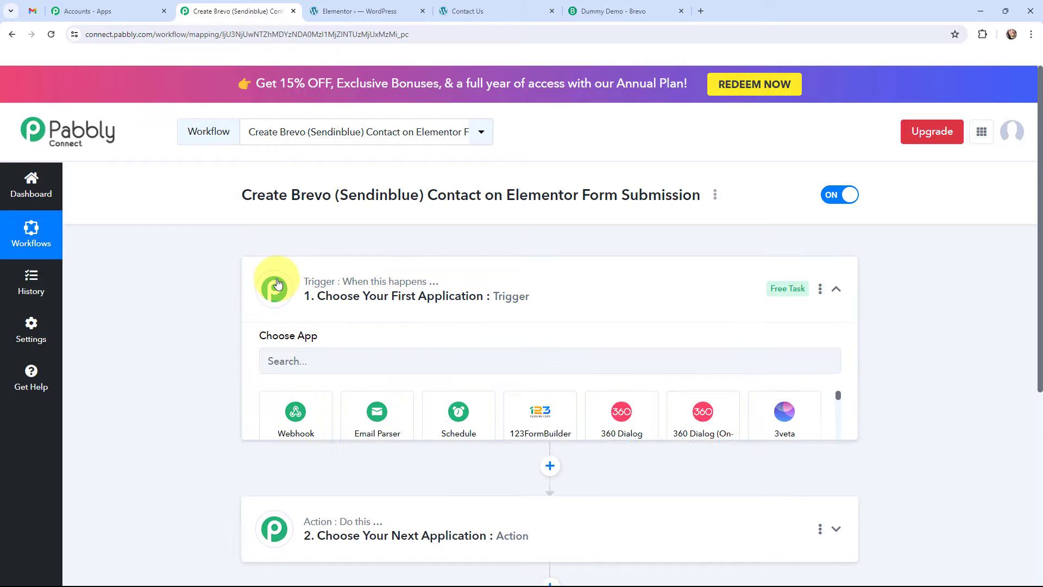
{"action": "left_click", "coordinate": [317, 375]}
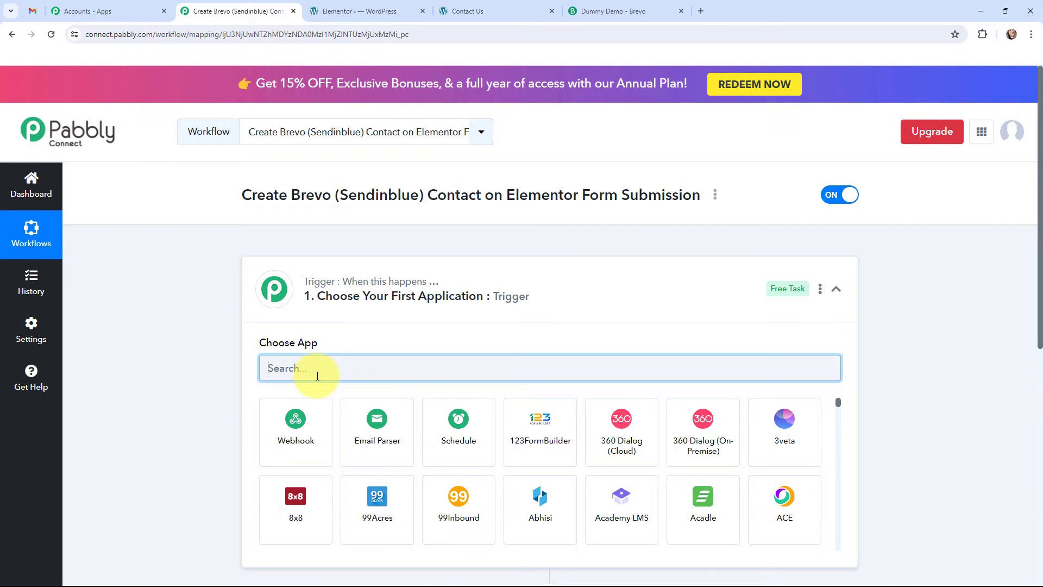
{"action": "type", "text": "eel"}
{"action": "key", "text": "BackSpace"}
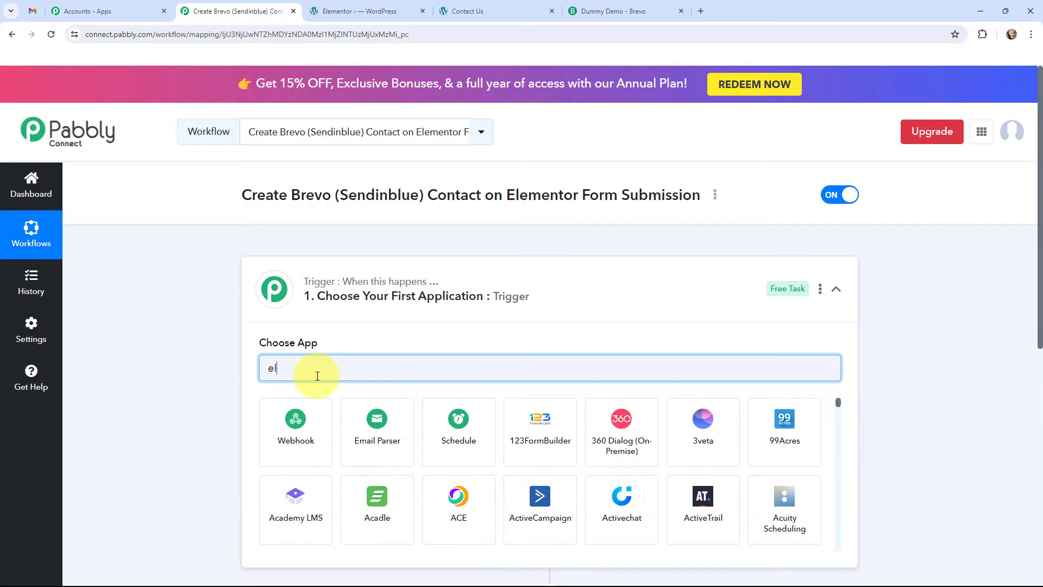
{"action": "type", "text": "lem"}
{"action": "left_click", "coordinate": [286, 418]}
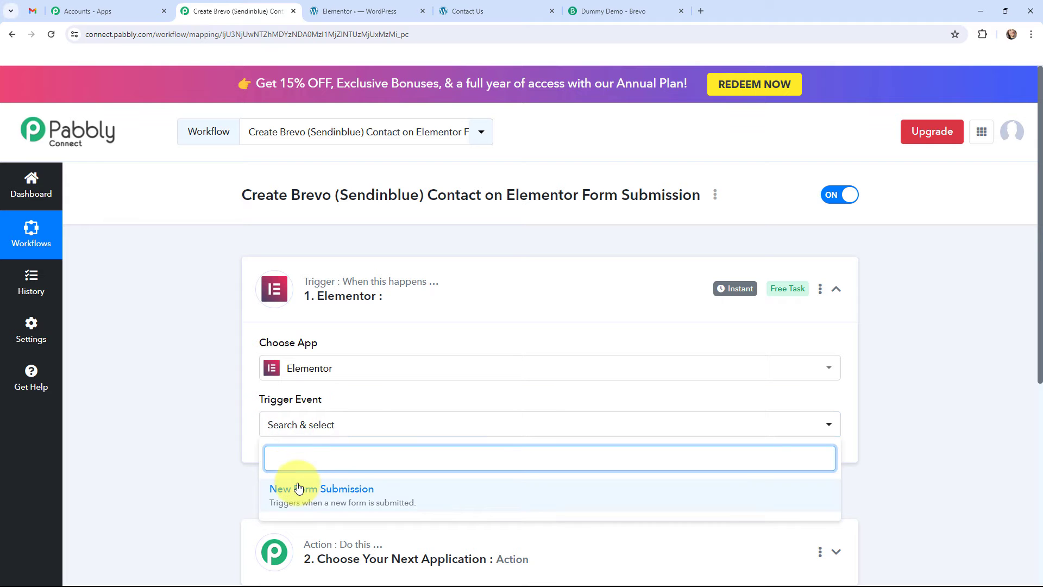
{"action": "left_click", "coordinate": [299, 488]}
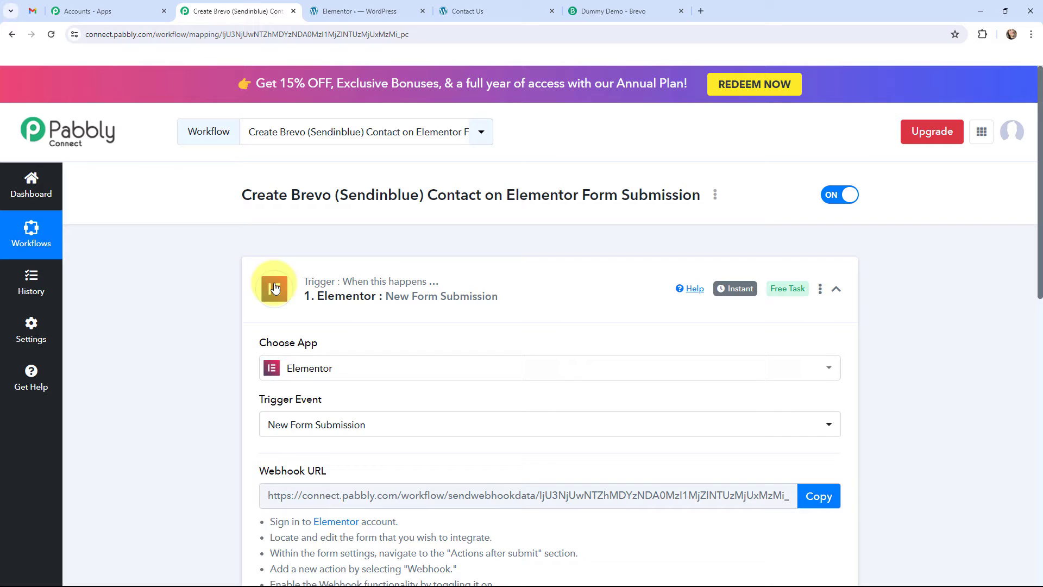
{"action": "left_click", "coordinate": [275, 288]}
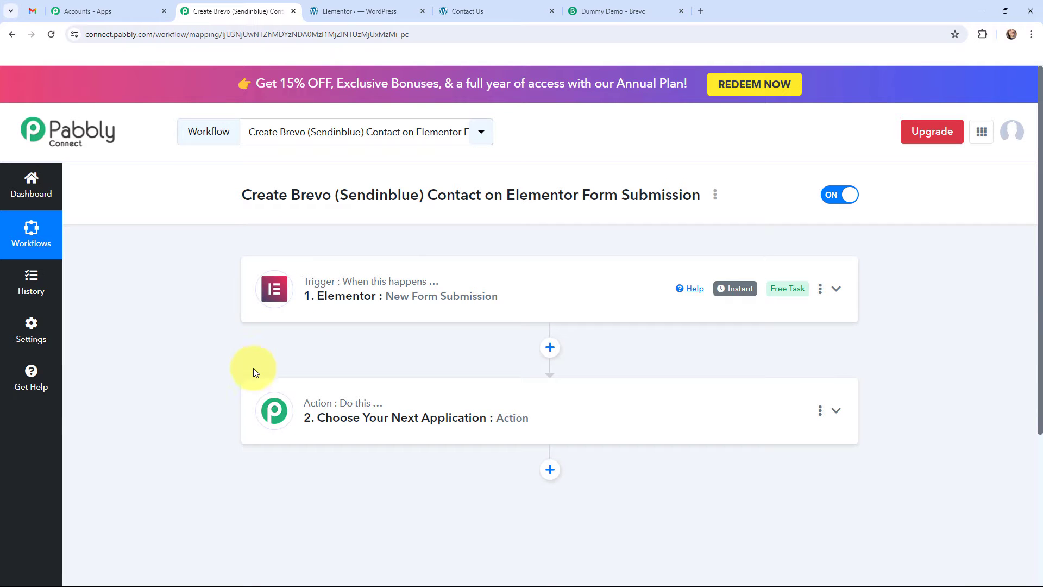
Step: Set the workflow's action application to Brevo with the Create or Update Contact event
{"action": "left_click", "coordinate": [263, 401]}
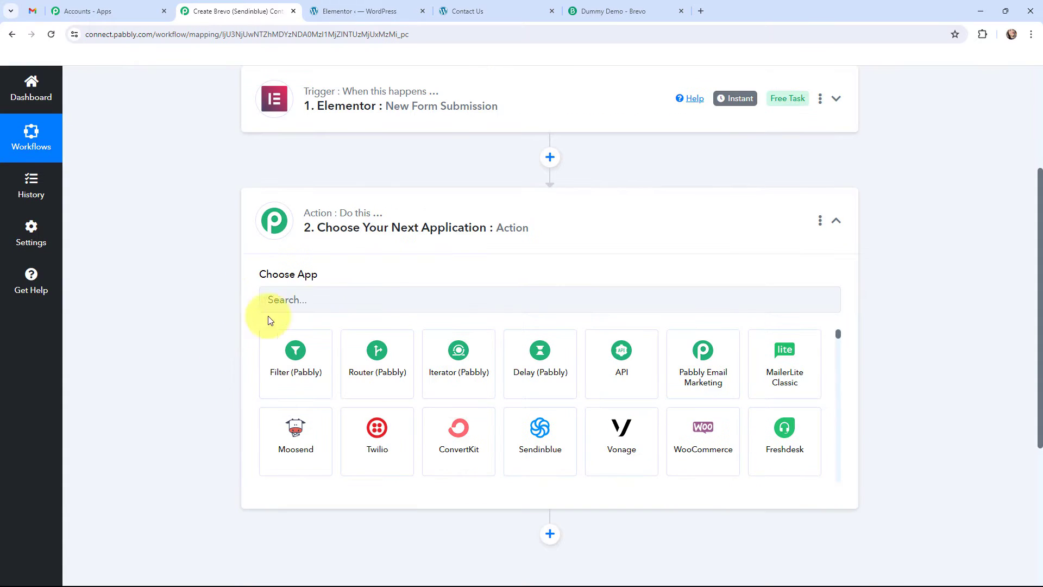
{"action": "left_click", "coordinate": [333, 302]}
{"action": "type", "text": "brevo"}
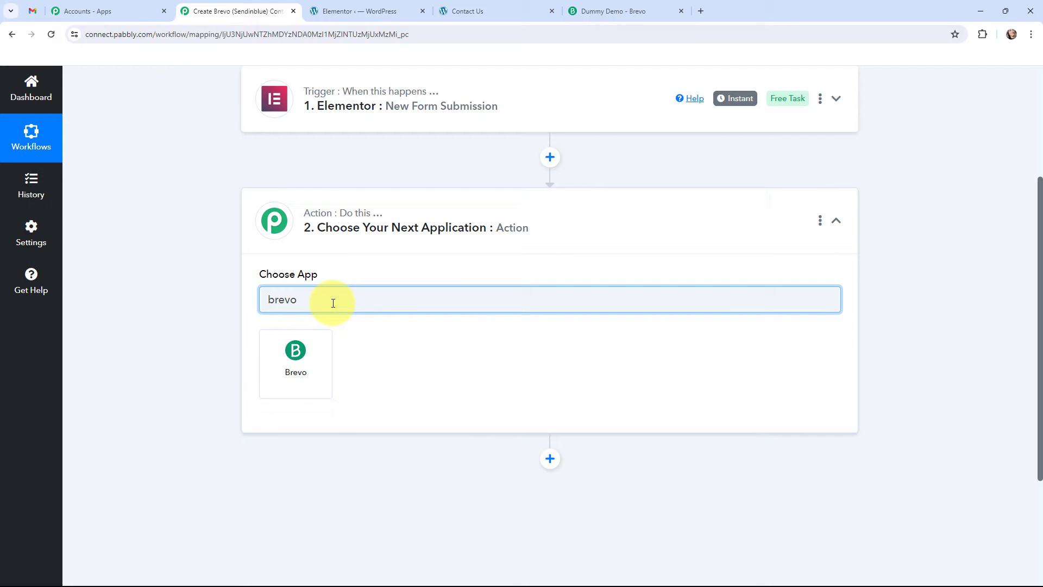
{"action": "left_click", "coordinate": [276, 350]}
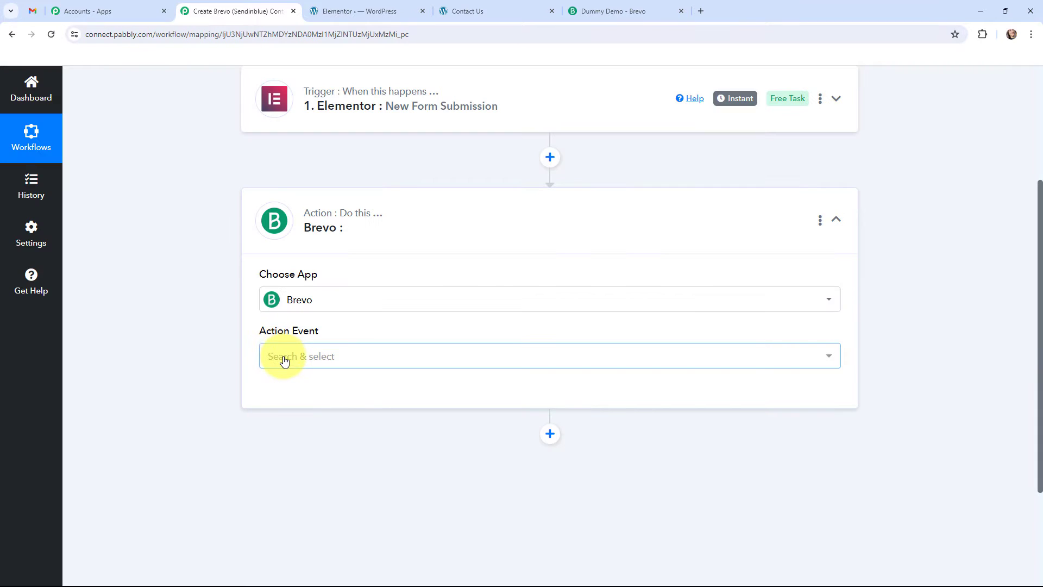
{"action": "left_click", "coordinate": [283, 357]}
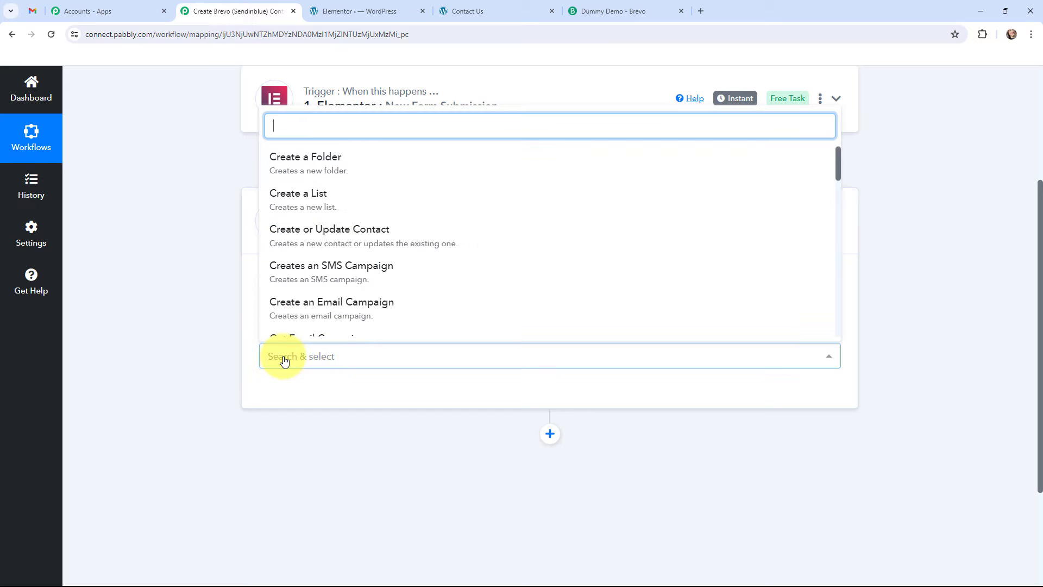
{"action": "left_click", "coordinate": [347, 230]}
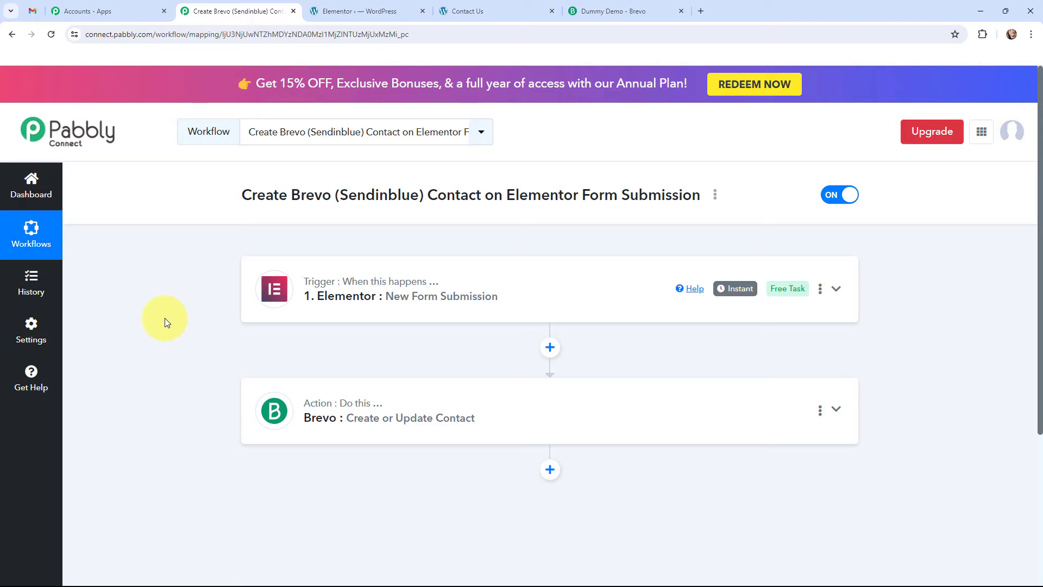
Step: Expand the Elementor trigger and read the webhook setup instructions below its Webhook URL
{"action": "left_click", "coordinate": [276, 286]}
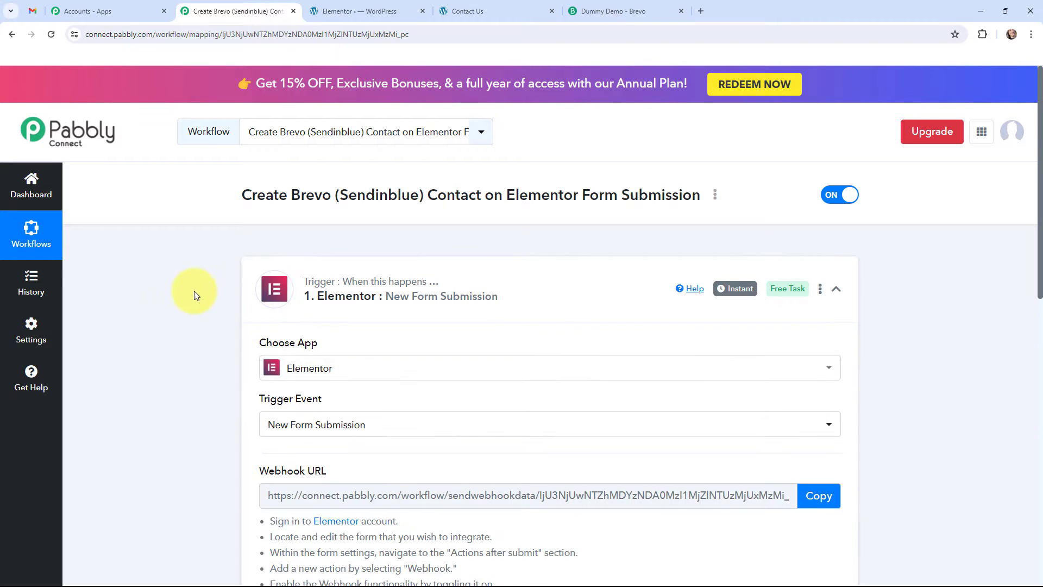
{"action": "scroll", "coordinate": [204, 301], "scroll_direction": "down", "scroll_amount": 3}
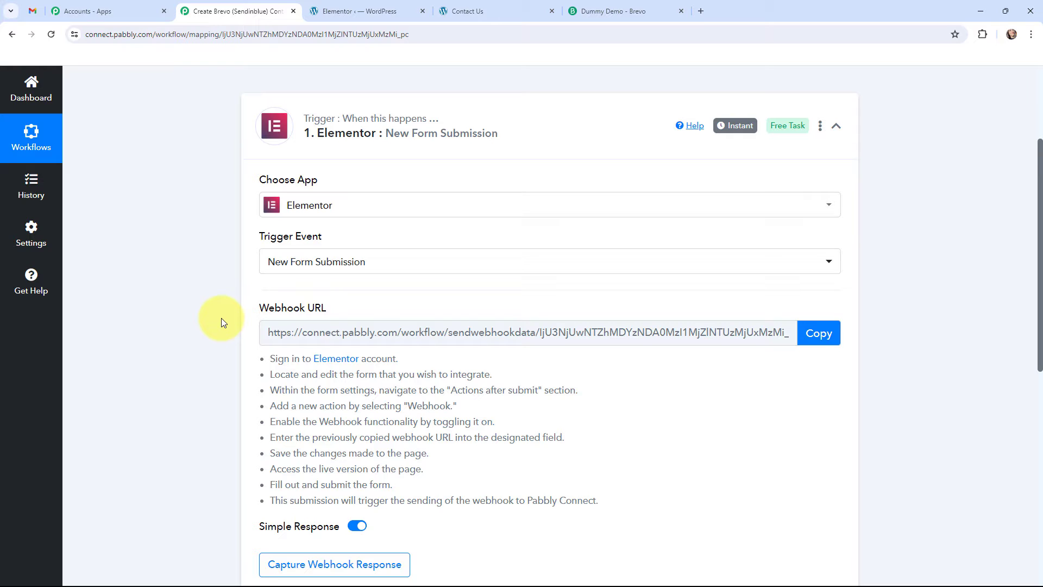
{"action": "left_click_drag", "start_coordinate": [234, 344], "coordinate": [599, 501]}
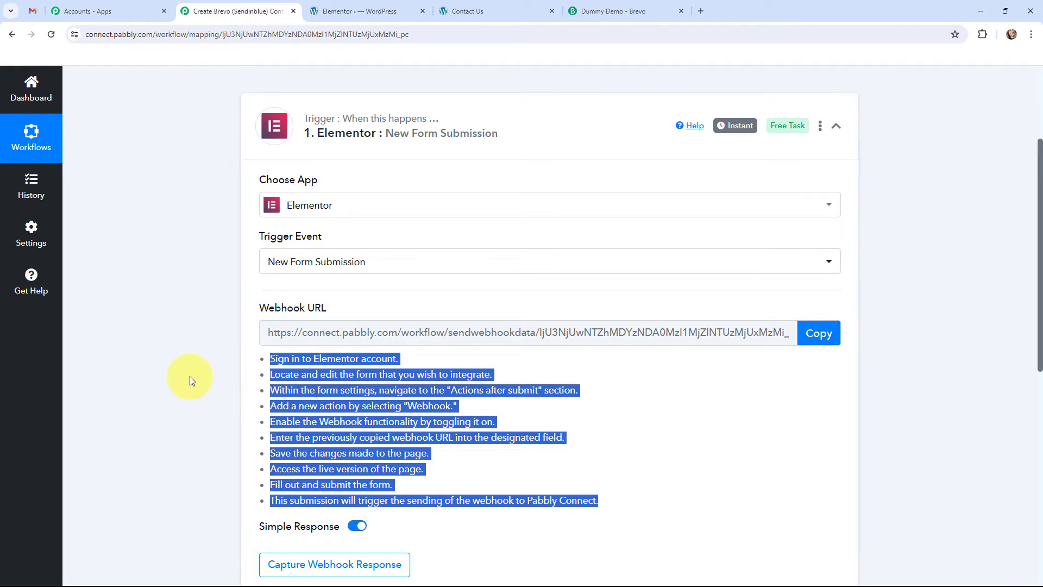
{"action": "left_click", "coordinate": [133, 348]}
Step: Switch to the WordPress site, open the Contact Us page in the Elementor editor and open its form for editing
{"action": "key", "text": "ctrl+Tab"}
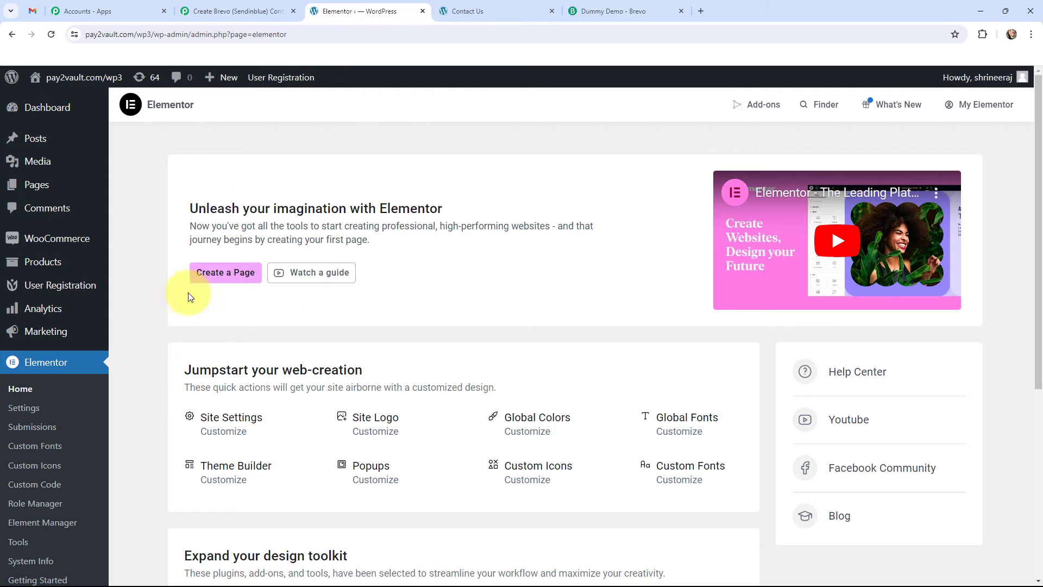
{"action": "left_click", "coordinate": [461, 11]}
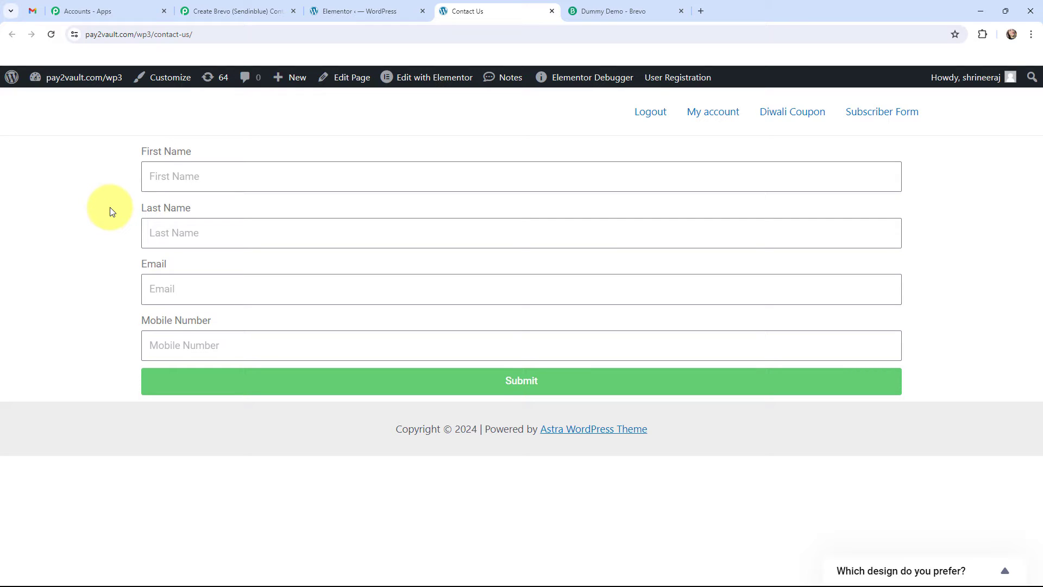
{"action": "left_click", "coordinate": [367, 80]}
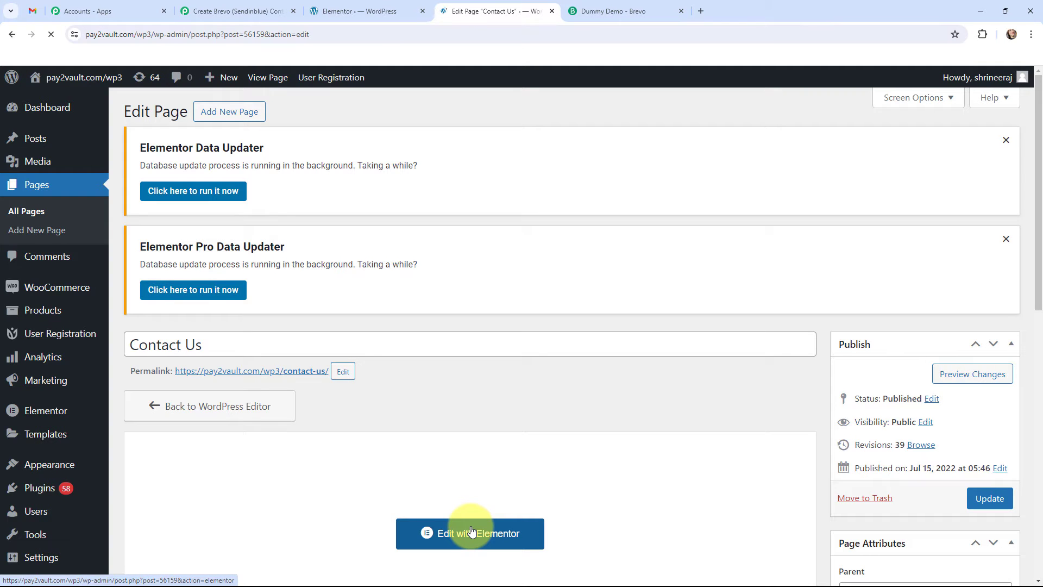
{"action": "left_click", "coordinate": [472, 532]}
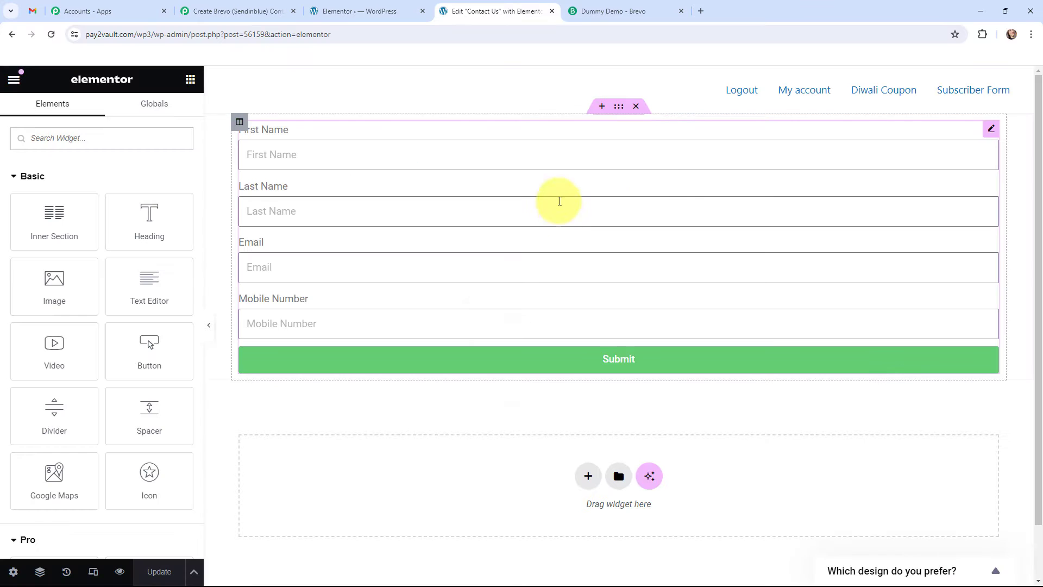
{"action": "left_click", "coordinate": [993, 133]}
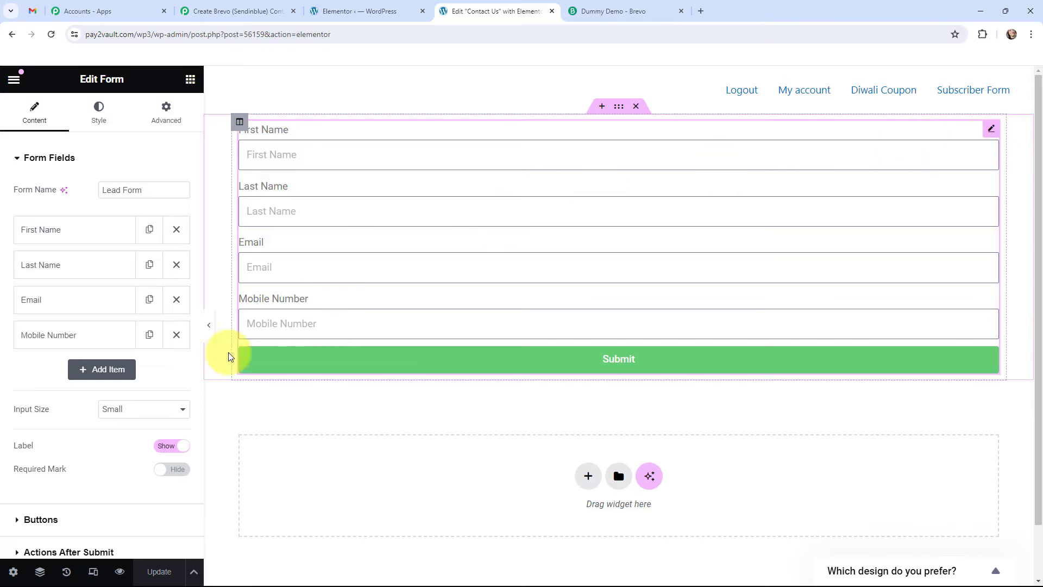
Step: Check the form's Actions After Submit settings for the Webhook action against the Pabbly Connect instructions
{"action": "scroll", "coordinate": [110, 370], "scroll_direction": "down", "scroll_amount": 3}
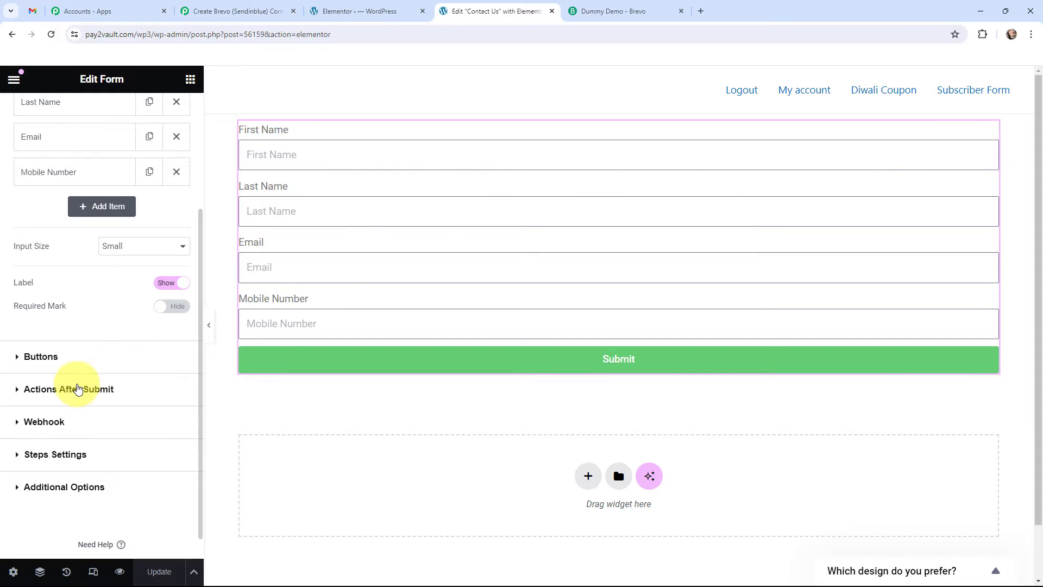
{"action": "left_click", "coordinate": [78, 389]}
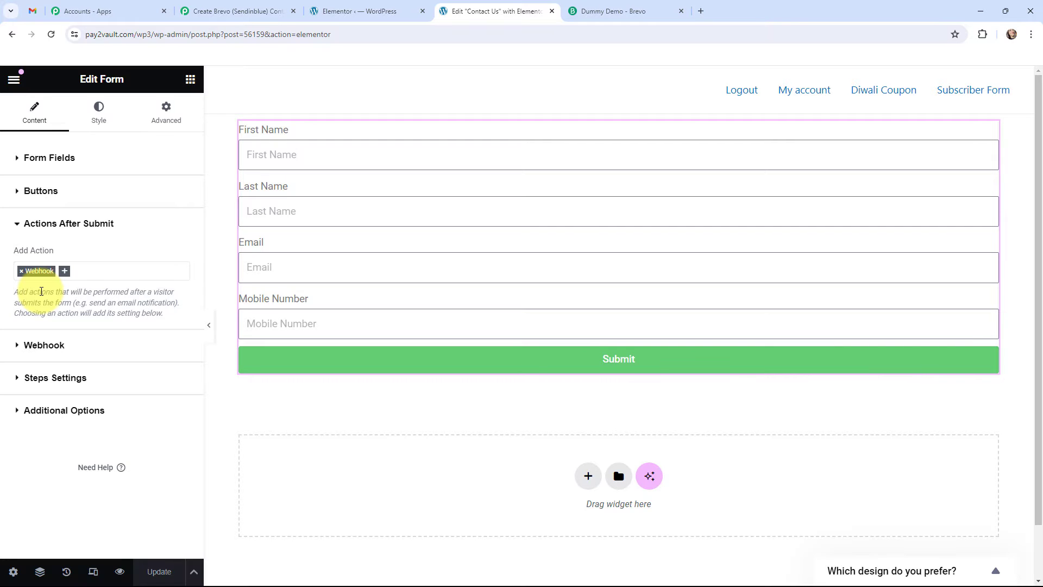
{"action": "left_click", "coordinate": [242, 9]}
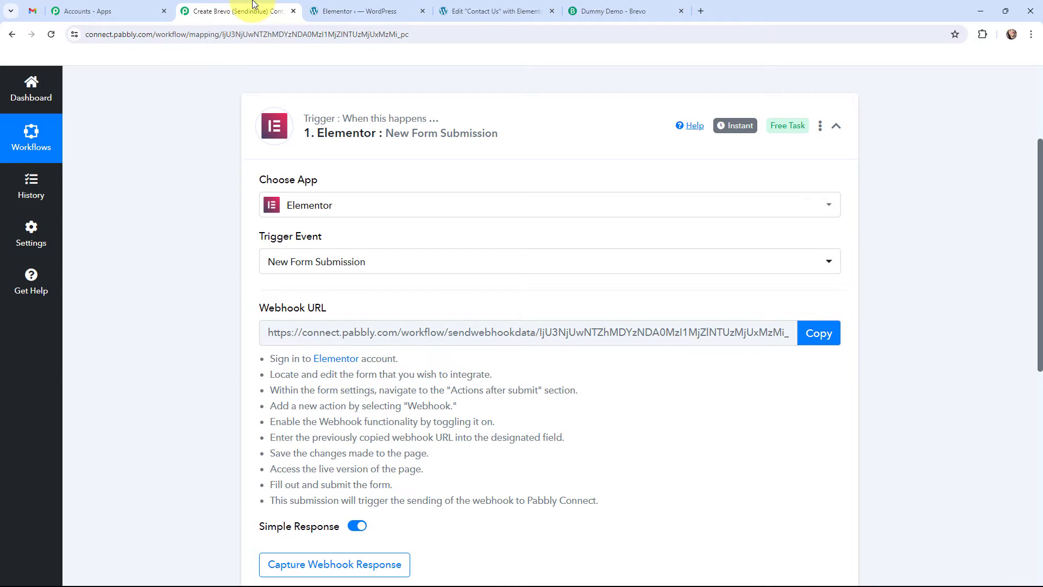
{"action": "left_click", "coordinate": [439, 7]}
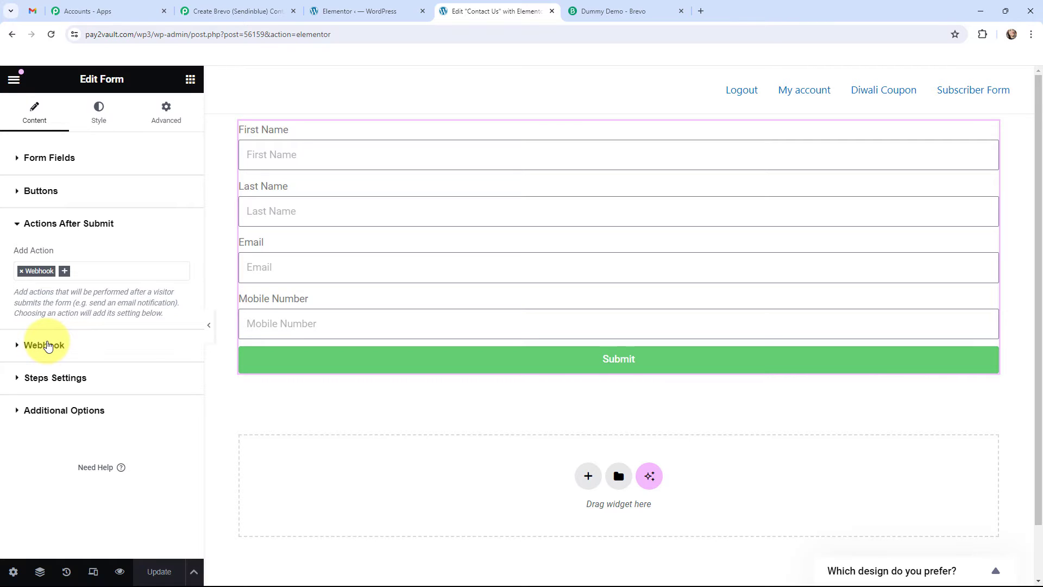
Step: Copy the Pabbly Connect webhook URL into the Elementor form's Webhook action and update the Contact Us page
{"action": "left_click", "coordinate": [48, 346]}
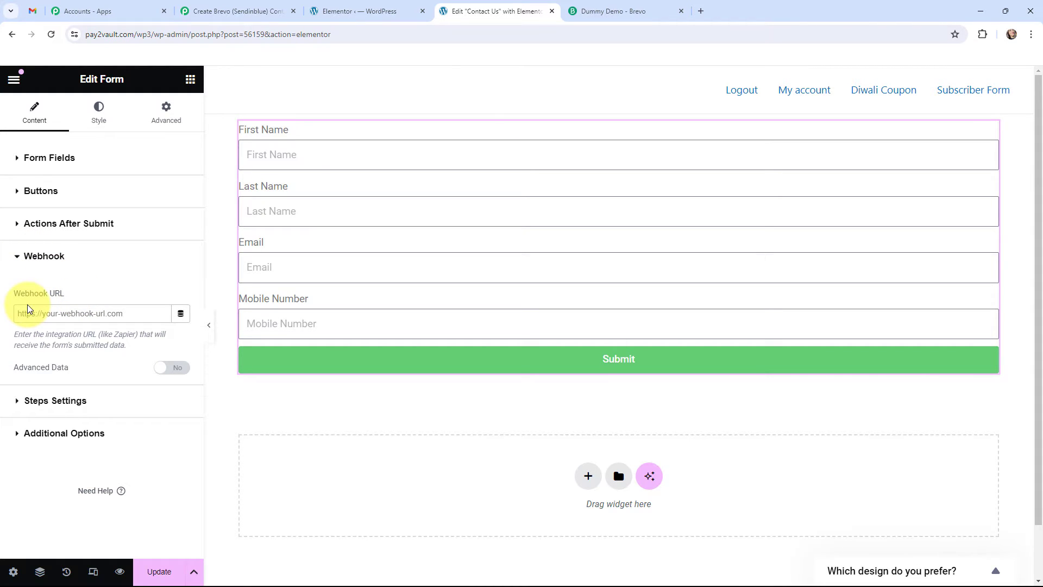
{"action": "left_click", "coordinate": [223, 9]}
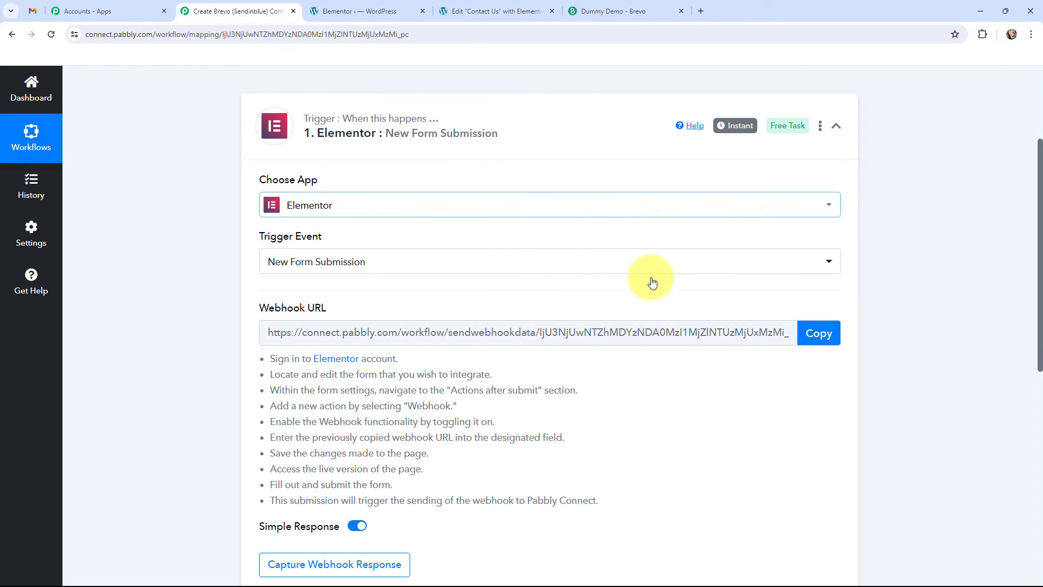
{"action": "left_click", "coordinate": [819, 333]}
{"action": "left_click", "coordinate": [449, 12]}
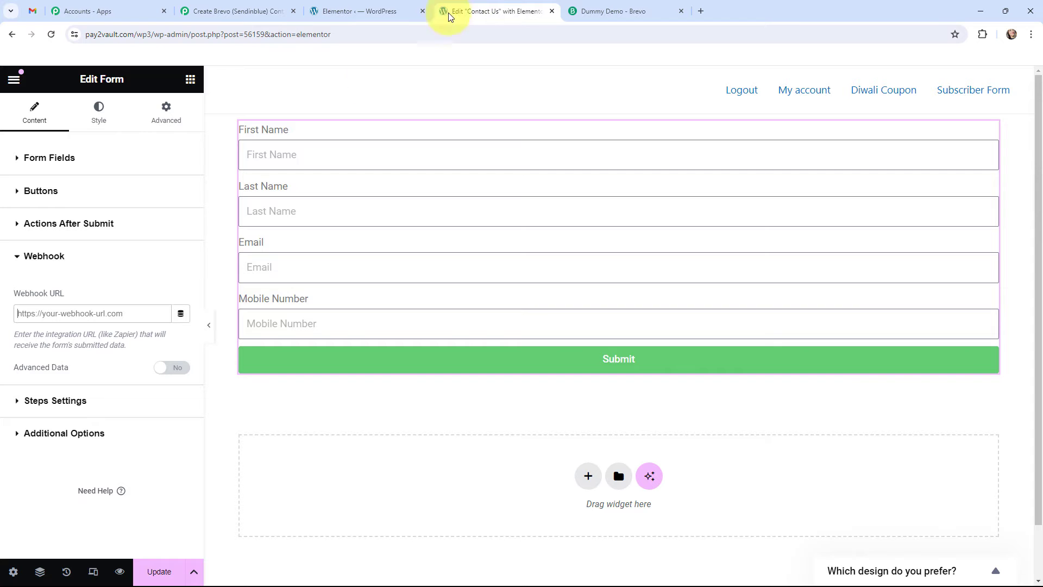
{"action": "left_click", "coordinate": [117, 305]}
{"action": "key", "text": "ctrl+v"}
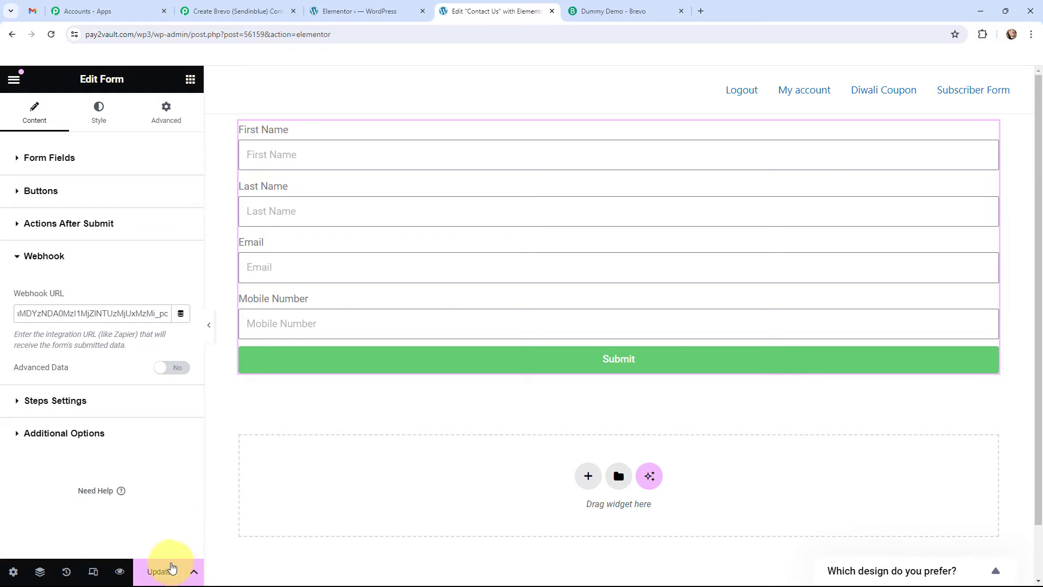
{"action": "left_click", "coordinate": [166, 570]}
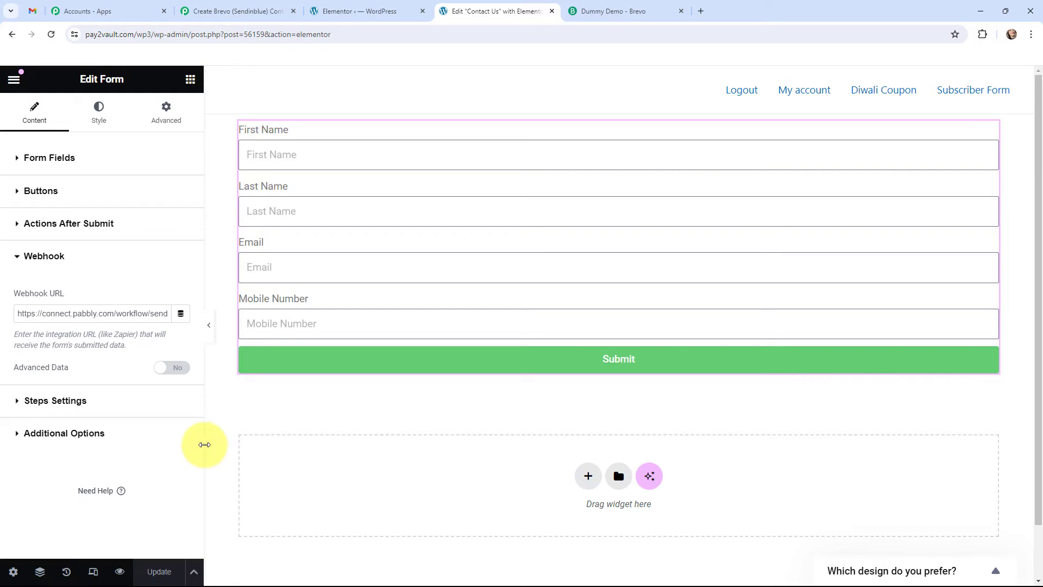
Step: Open the live preview of the Contact Us page, close its editor, and check the webhook capture status in Pabbly Connect
{"action": "left_click", "coordinate": [121, 570]}
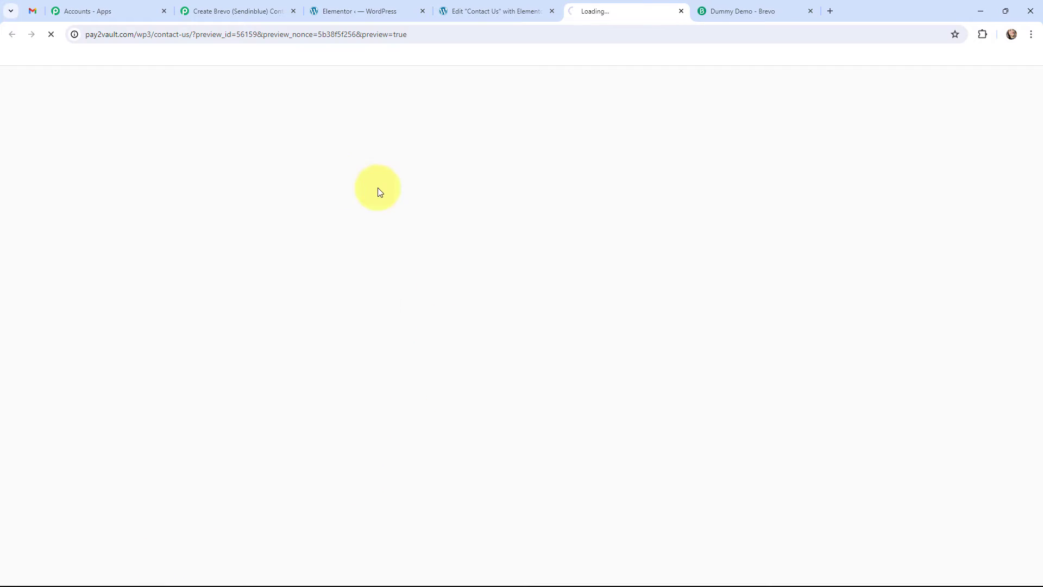
{"action": "left_click", "coordinate": [552, 11]}
{"action": "left_click", "coordinate": [216, 5]}
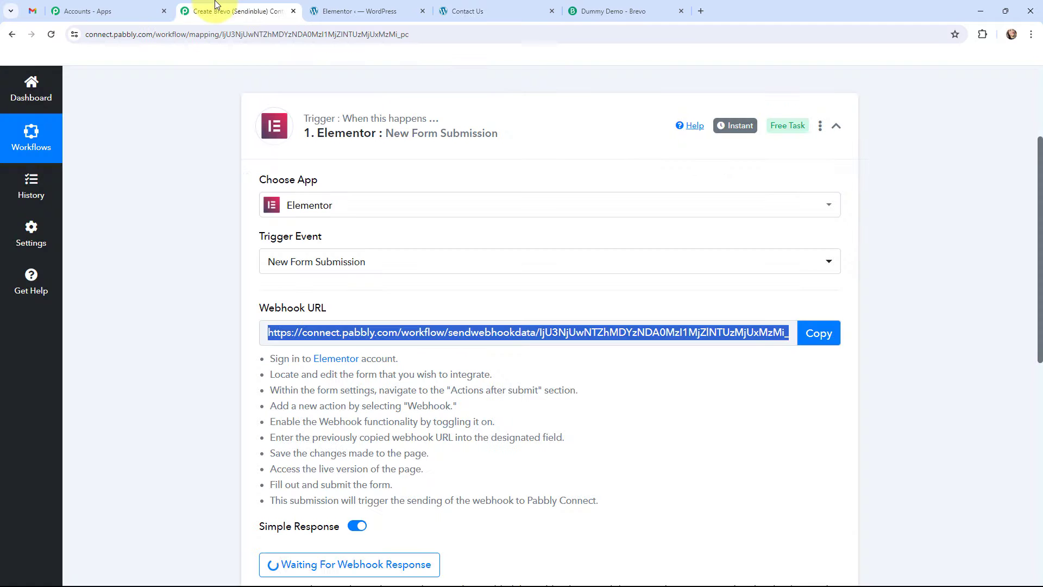
{"action": "scroll", "coordinate": [165, 276], "scroll_direction": "down", "scroll_amount": 1}
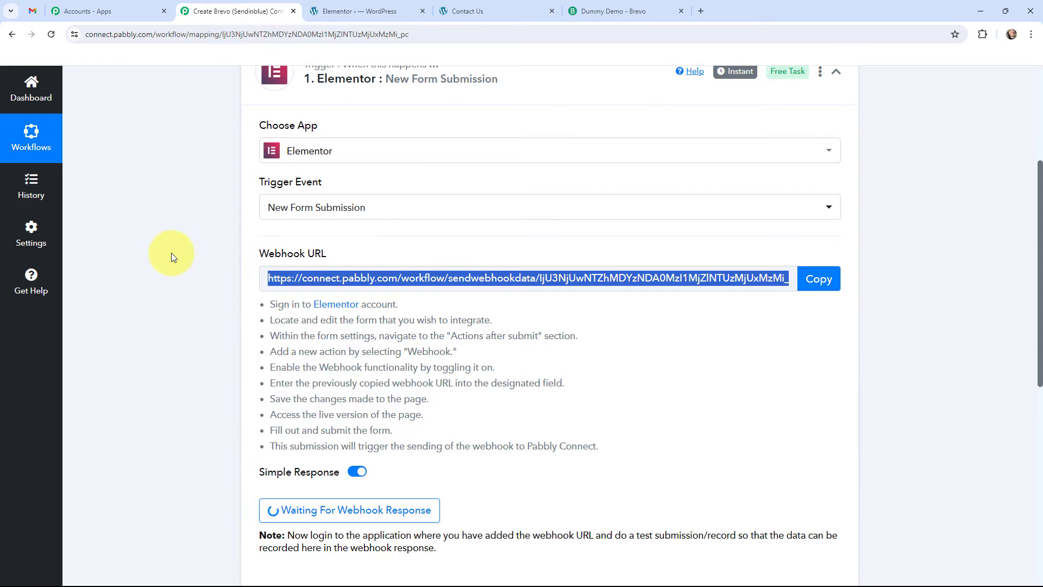
Step: Return to the live Contact Us form and fill in a test first name and last name
{"action": "left_click", "coordinate": [492, 10]}
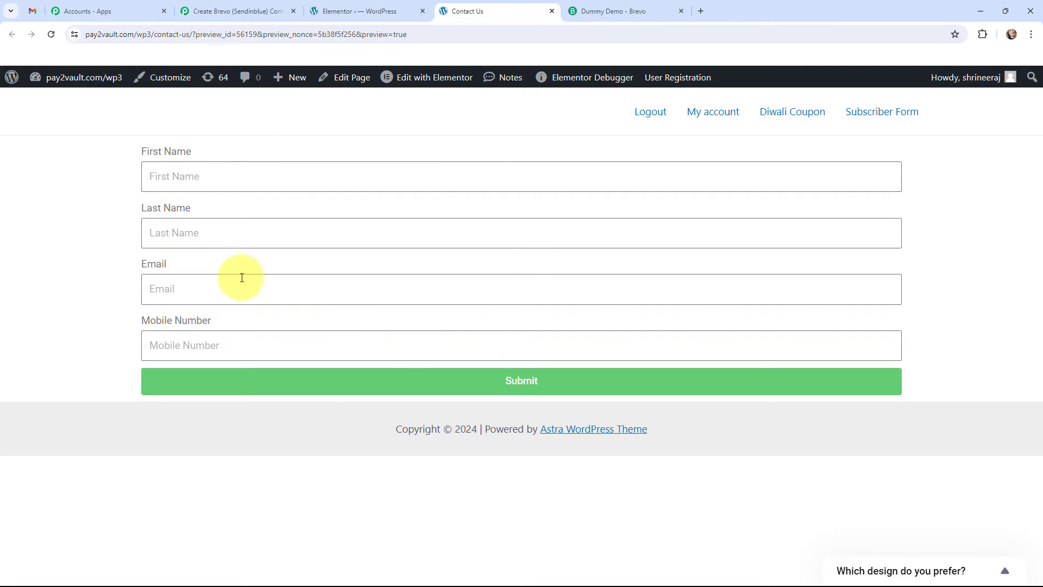
{"action": "left_click", "coordinate": [178, 177]}
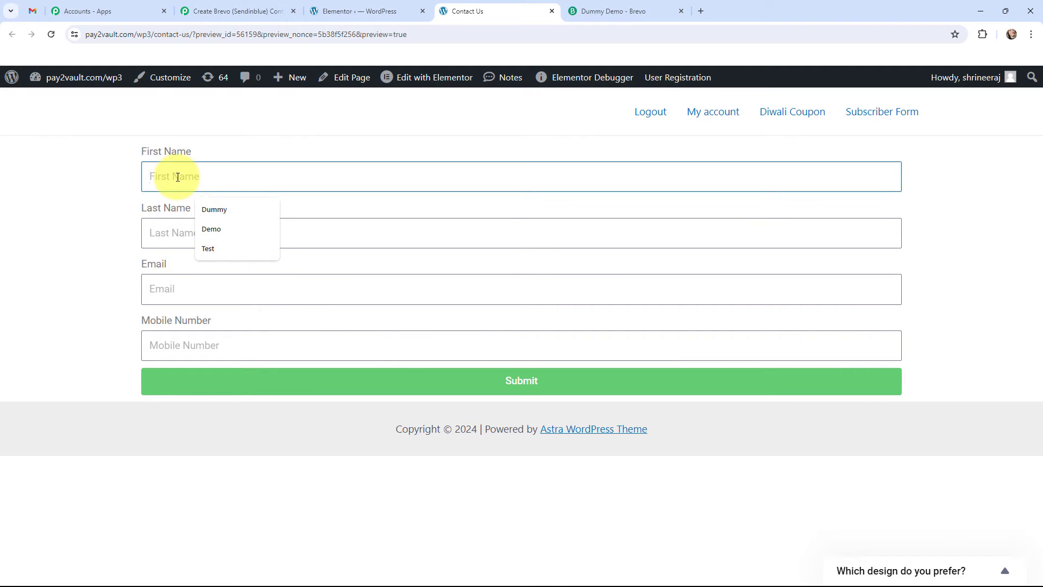
{"action": "type", "text": "Test"}
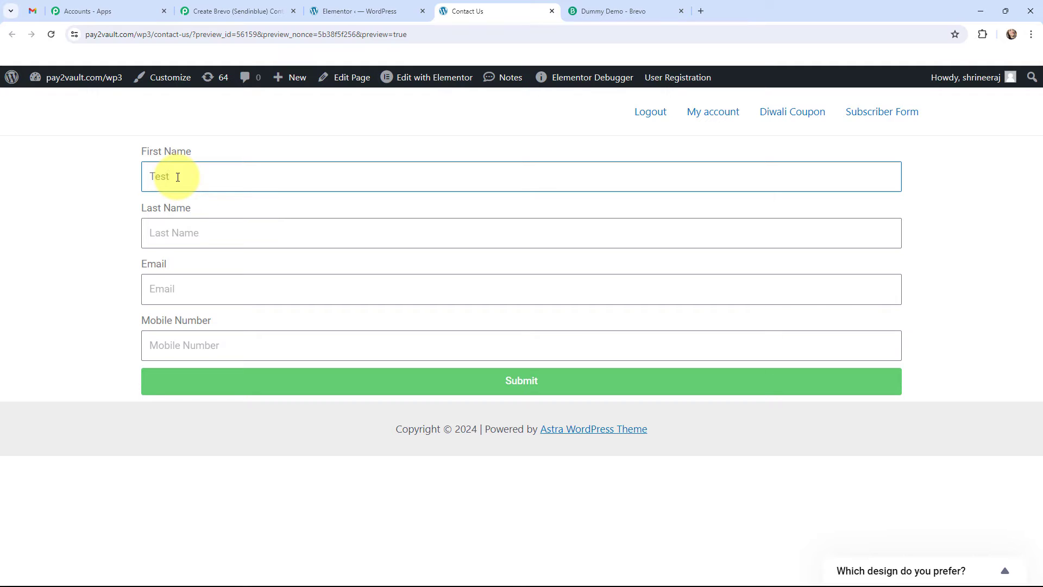
{"action": "left_click", "coordinate": [182, 234]}
{"action": "type", "text": "Dummy"}
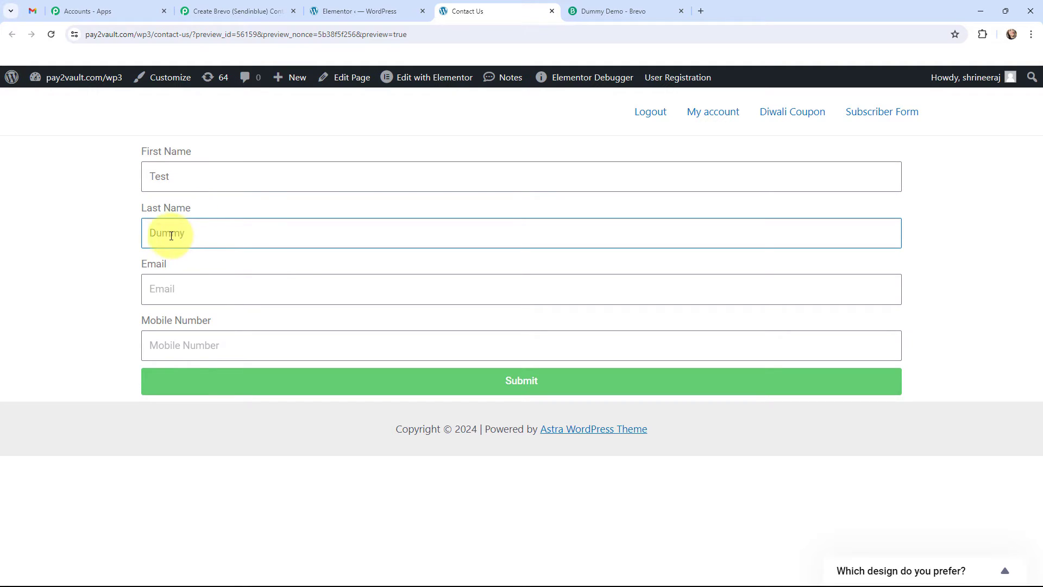
Step: Fill in the contact's email and mobile number with its country code, and submit the form
{"action": "left_click", "coordinate": [168, 289]}
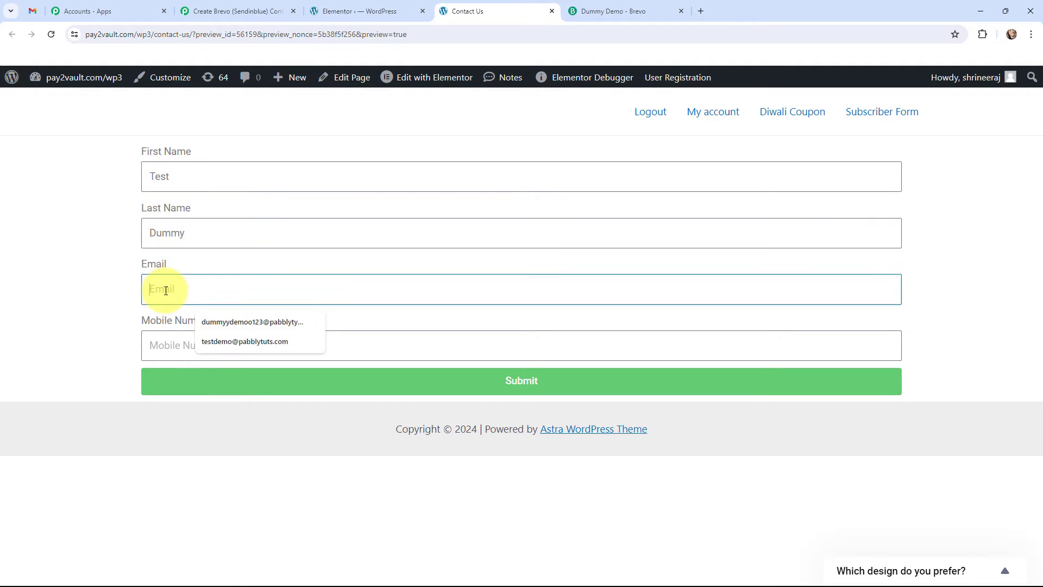
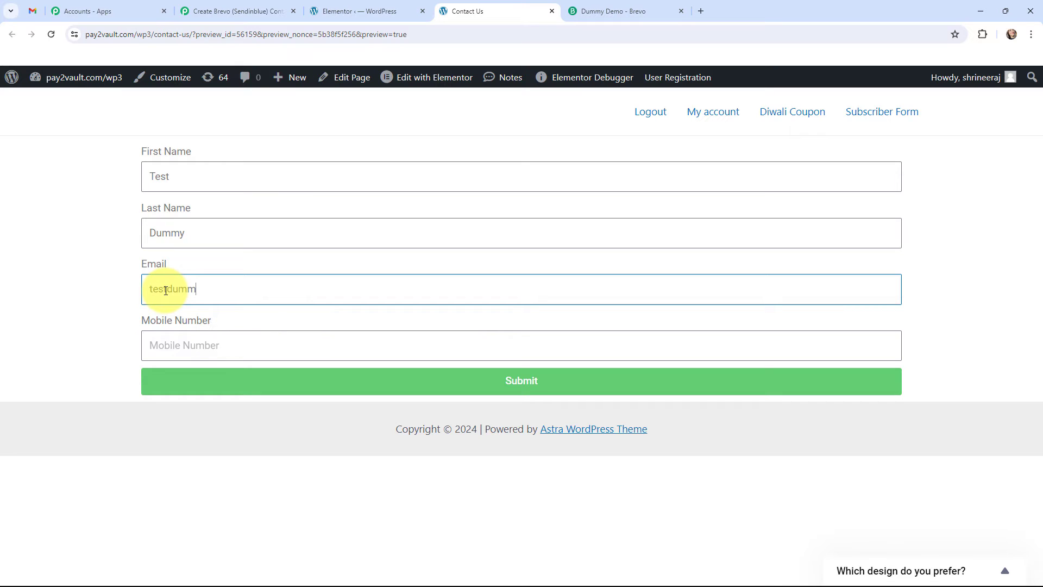
{"action": "left_click", "coordinate": [189, 345]}
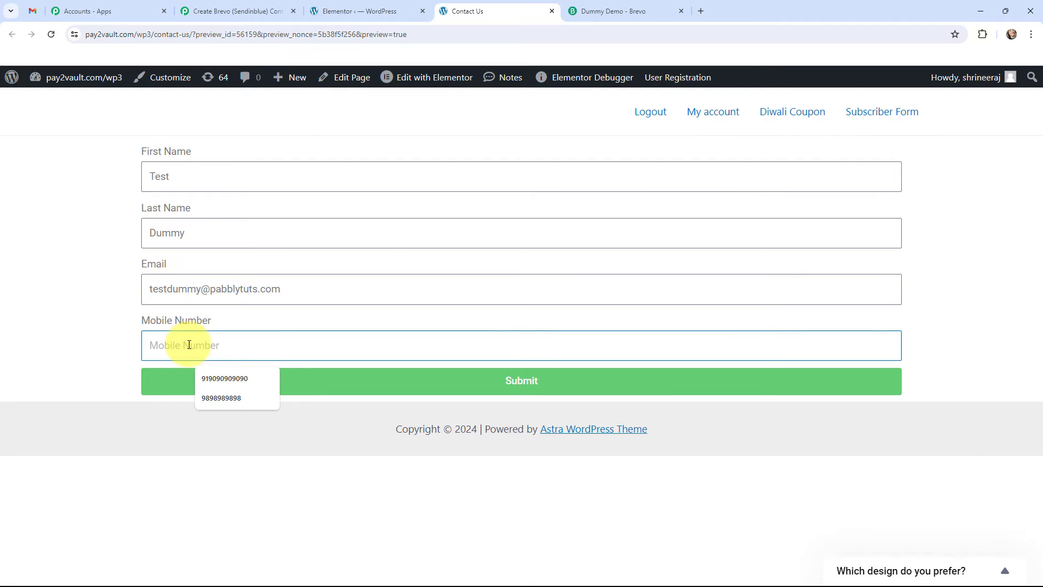
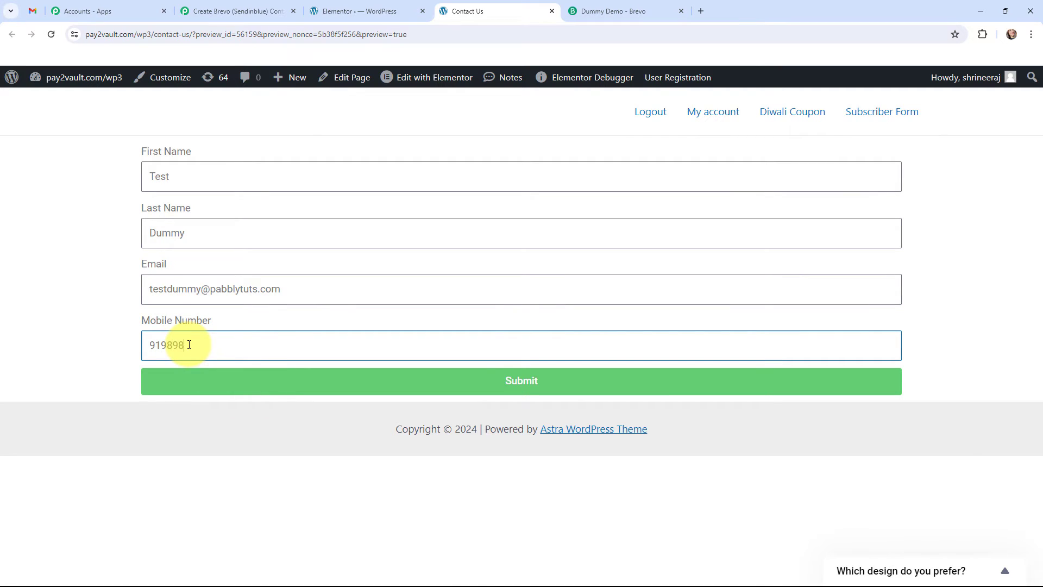
{"action": "left_click", "coordinate": [123, 316]}
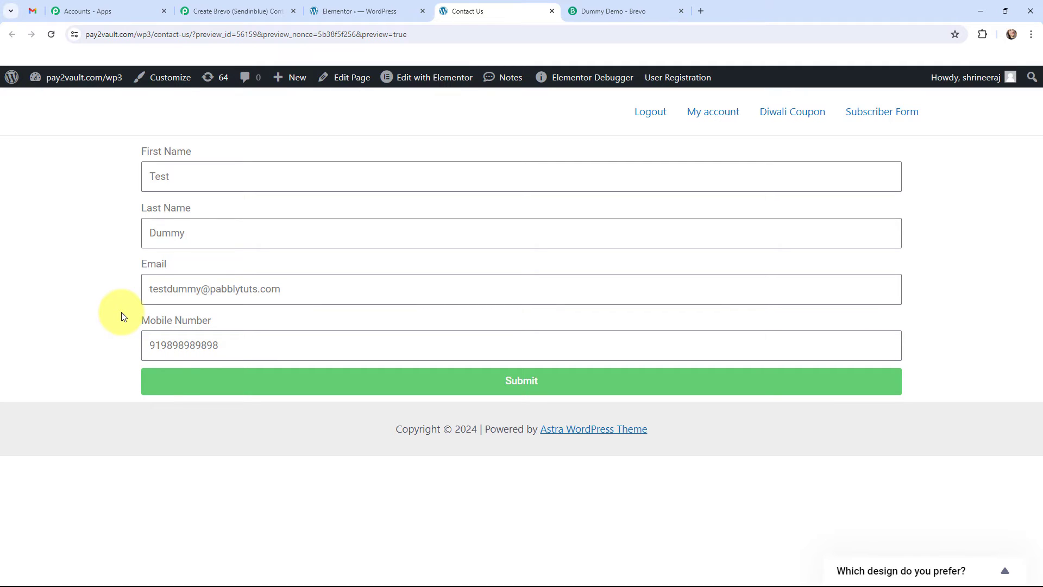
{"action": "left_click", "coordinate": [528, 384]}
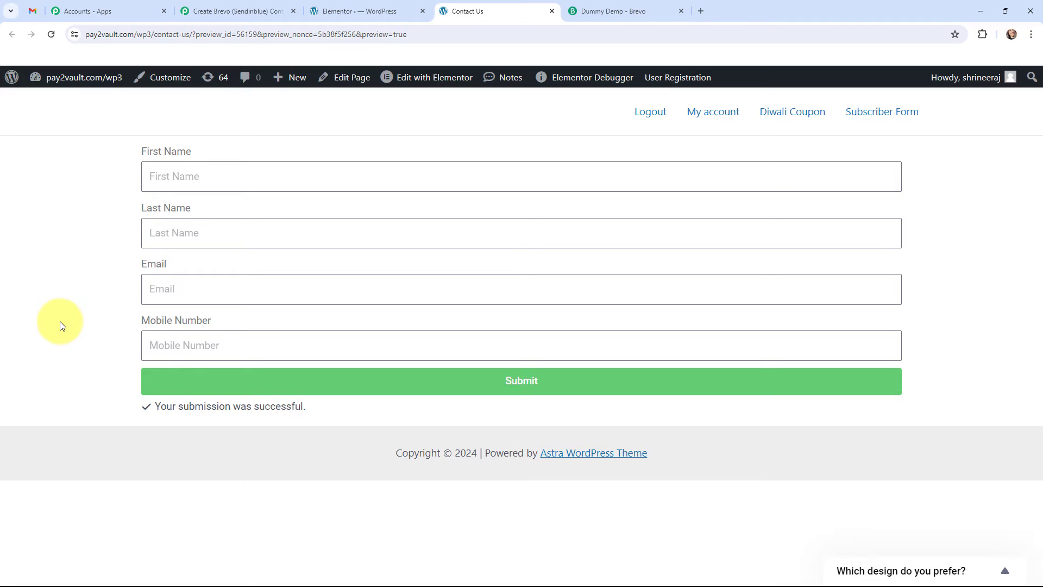
Step: Switch to Pabbly Connect and examine the form response captured by the Elementor trigger and the trigger's Instant label
{"action": "left_click", "coordinate": [232, 9]}
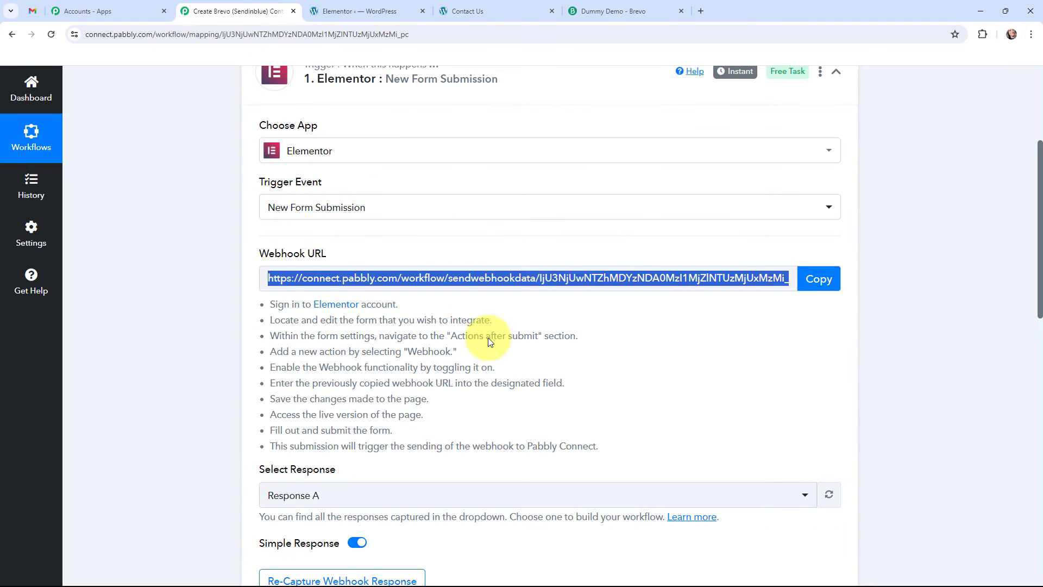
{"action": "scroll", "coordinate": [508, 356], "scroll_direction": "down", "scroll_amount": 3}
{"action": "scroll", "coordinate": [509, 355], "scroll_direction": "down", "scroll_amount": 4}
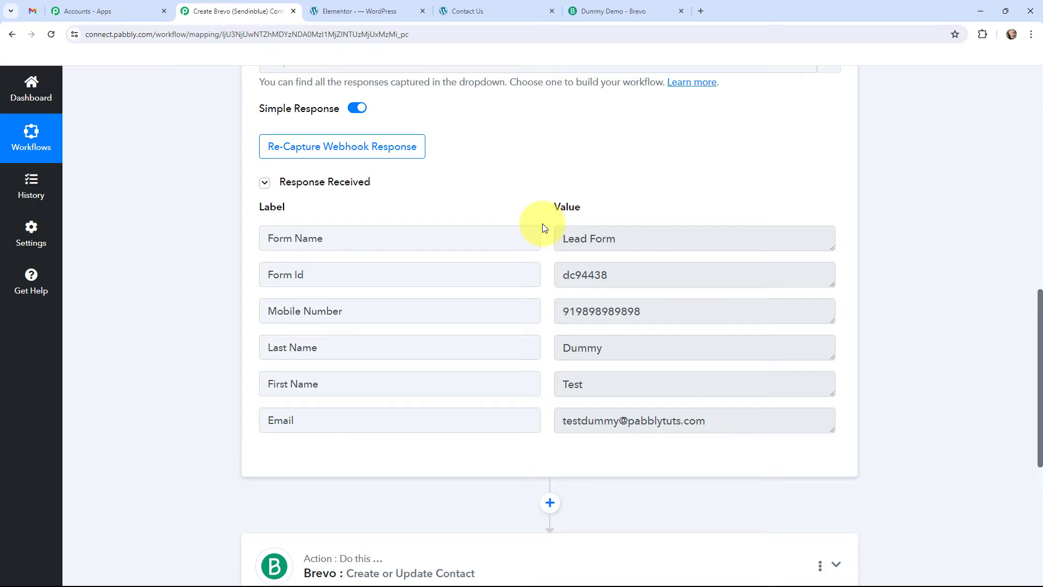
{"action": "scroll", "coordinate": [543, 226], "scroll_direction": "up", "scroll_amount": 10}
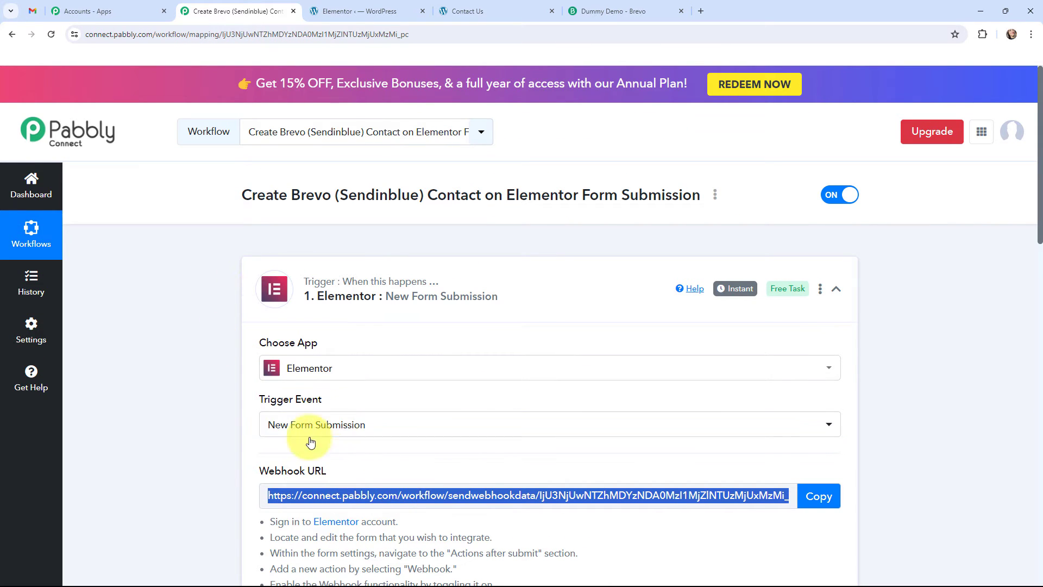
{"action": "left_click", "coordinate": [168, 416]}
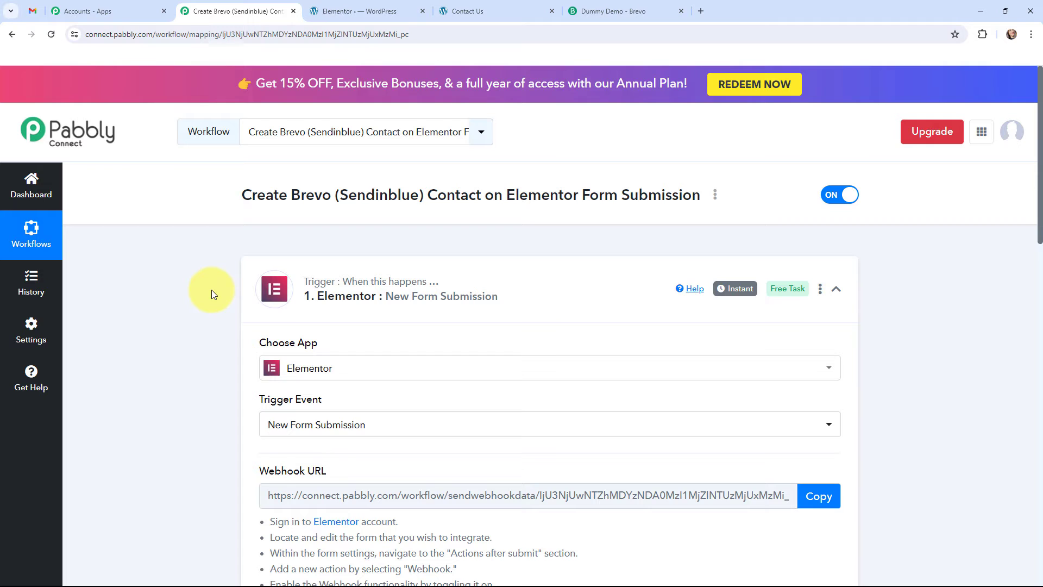
{"action": "mouse_move", "coordinate": [747, 290]}
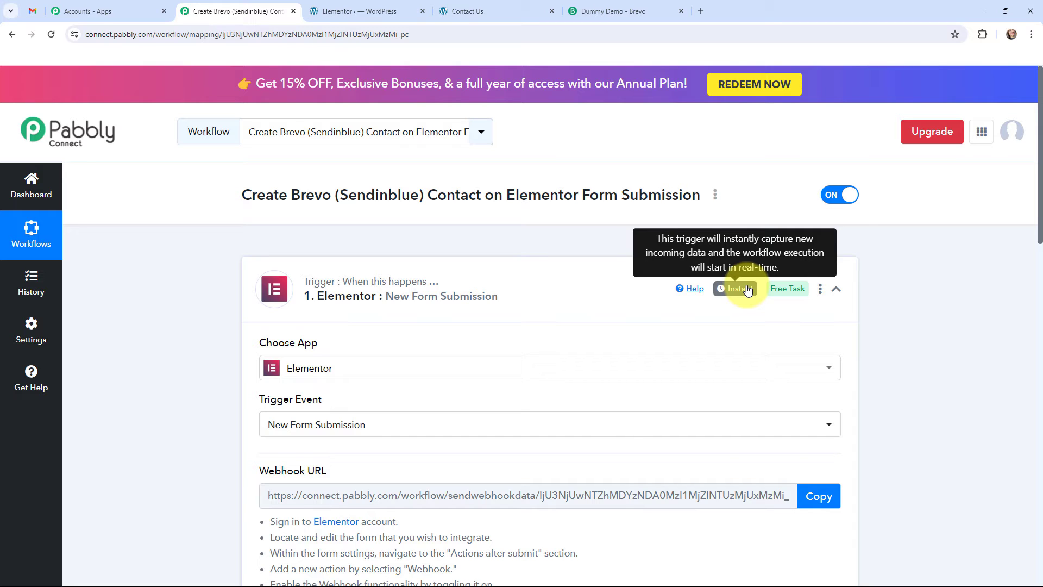
Step: Collapse the Elementor trigger, expand the Brevo action and start adding a new Brevo connection
{"action": "left_click", "coordinate": [245, 289]}
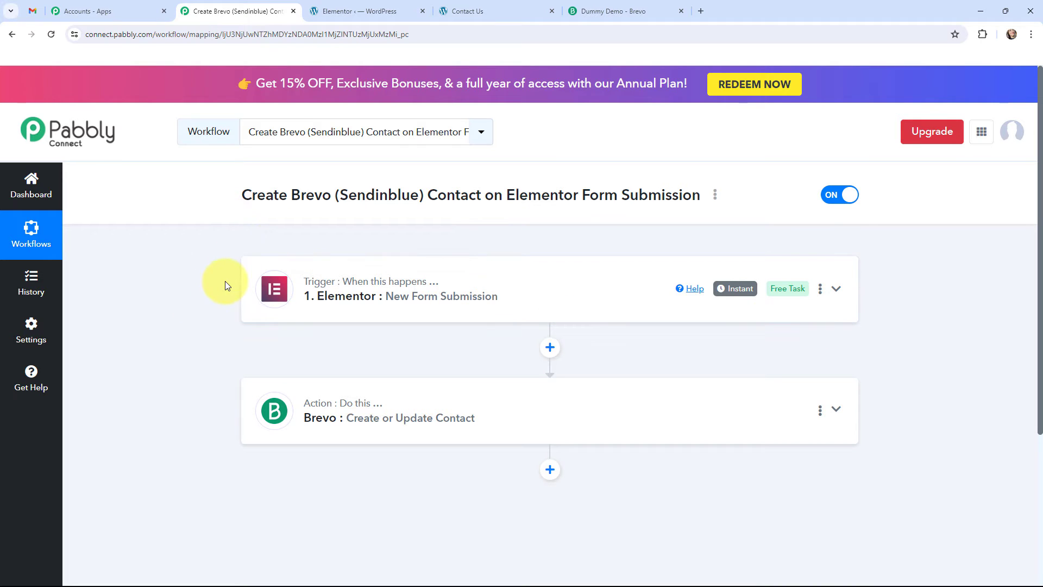
{"action": "left_click", "coordinate": [262, 408]}
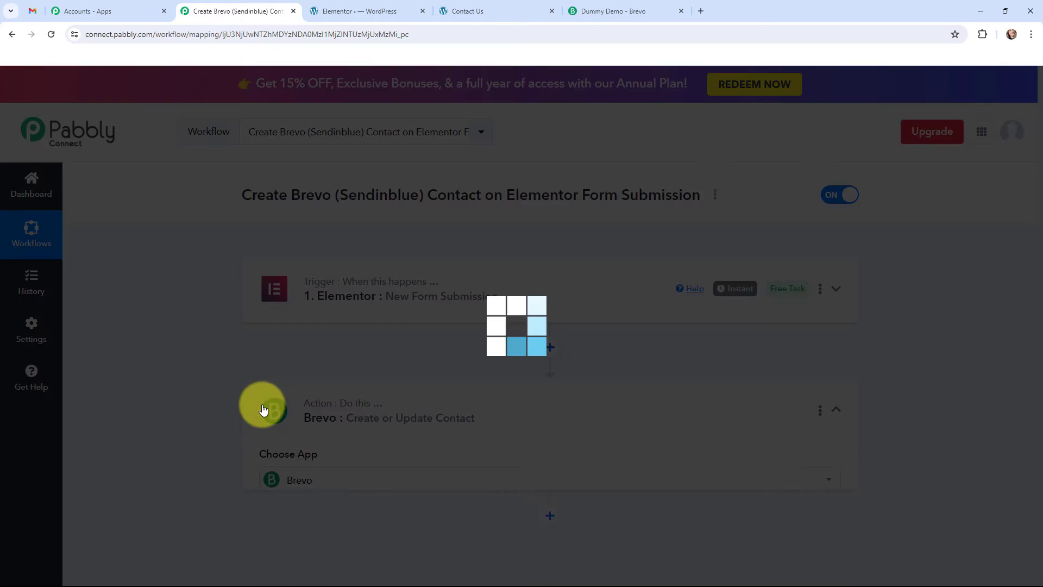
{"action": "scroll", "coordinate": [184, 348], "scroll_direction": "down", "scroll_amount": 3}
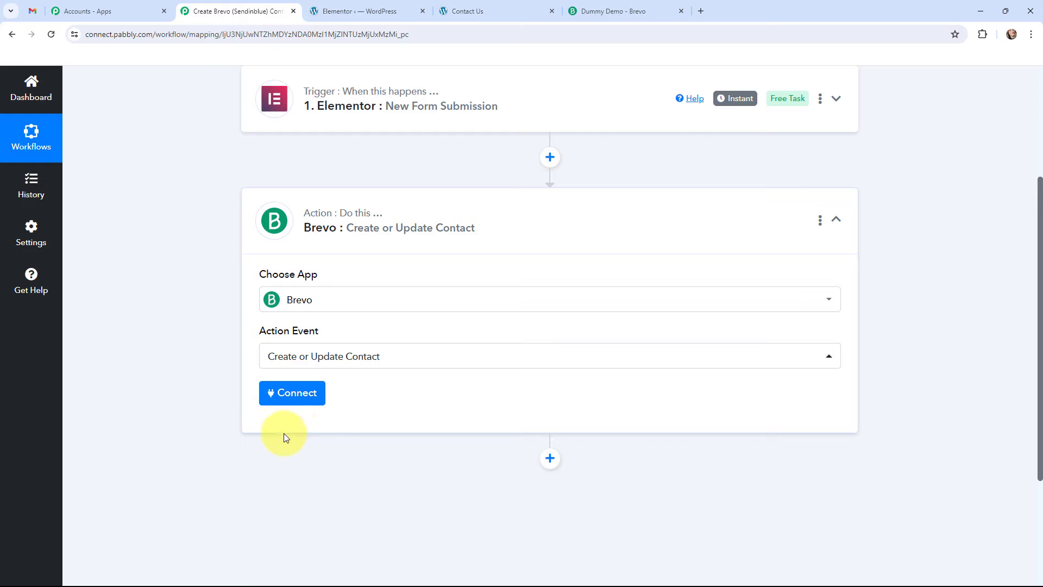
{"action": "left_click", "coordinate": [297, 392]}
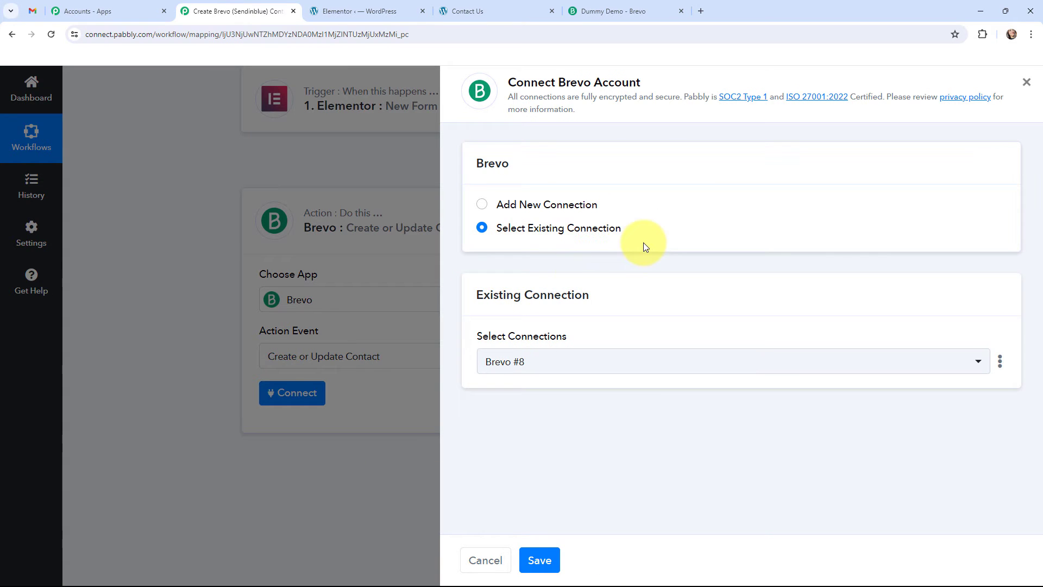
{"action": "left_click", "coordinate": [480, 207]}
{"action": "scroll", "coordinate": [520, 258], "scroll_direction": "down", "scroll_amount": 1}
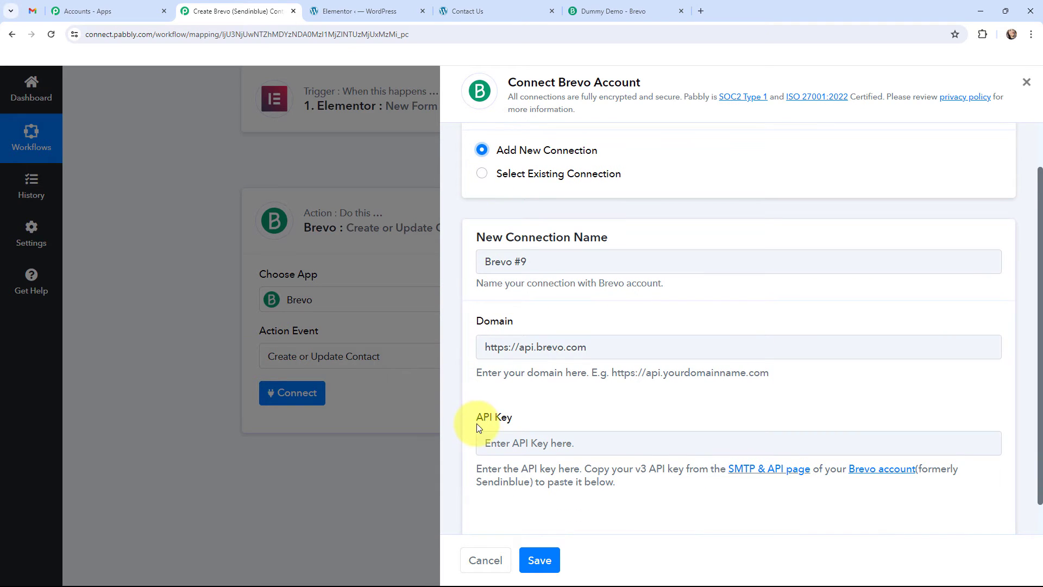
Step: Read the connection's Domain and API Key instructions, and open the API Keys list in Brevo's SMTP & API settings
{"action": "left_click_drag", "start_coordinate": [475, 372], "coordinate": [822, 382]}
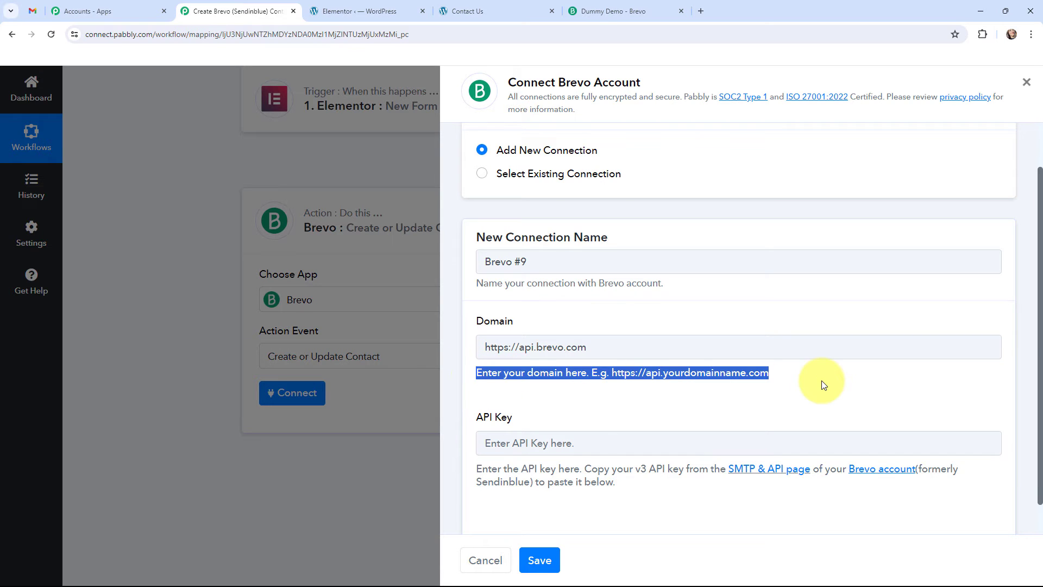
{"action": "left_click_drag", "start_coordinate": [478, 466], "coordinate": [628, 482]}
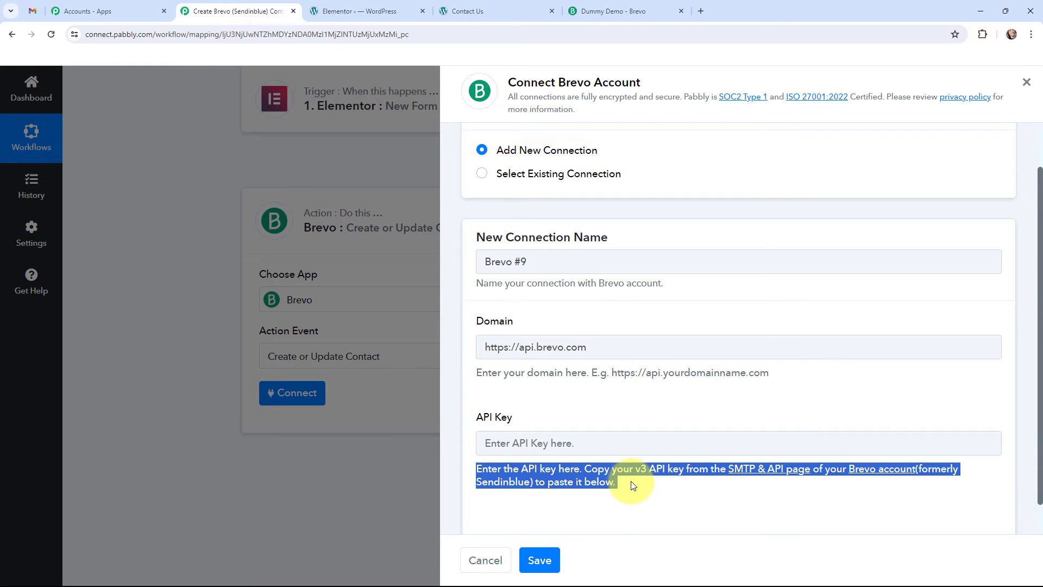
{"action": "left_click", "coordinate": [593, 403]}
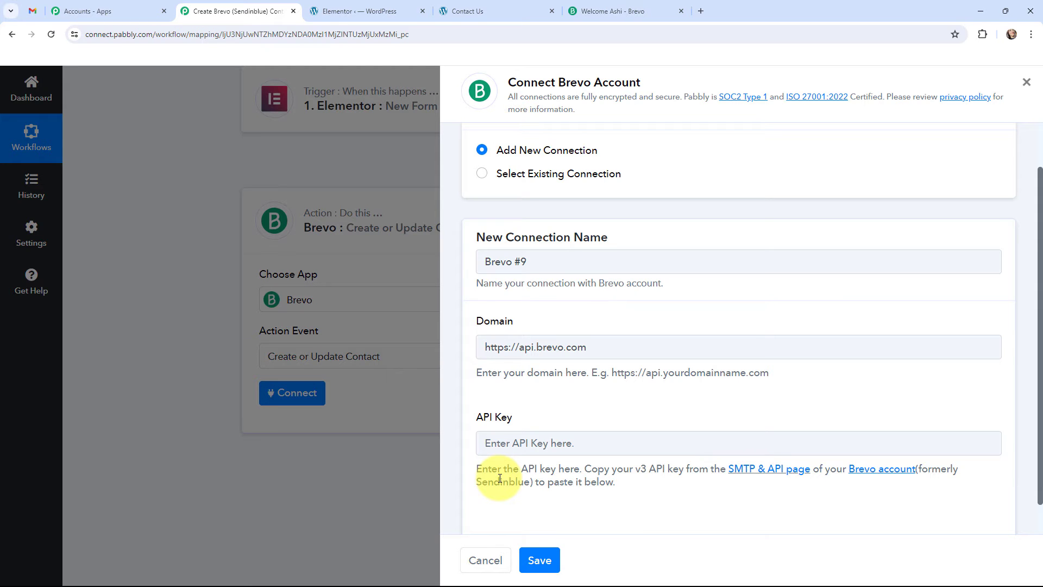
{"action": "left_click", "coordinate": [631, 10]}
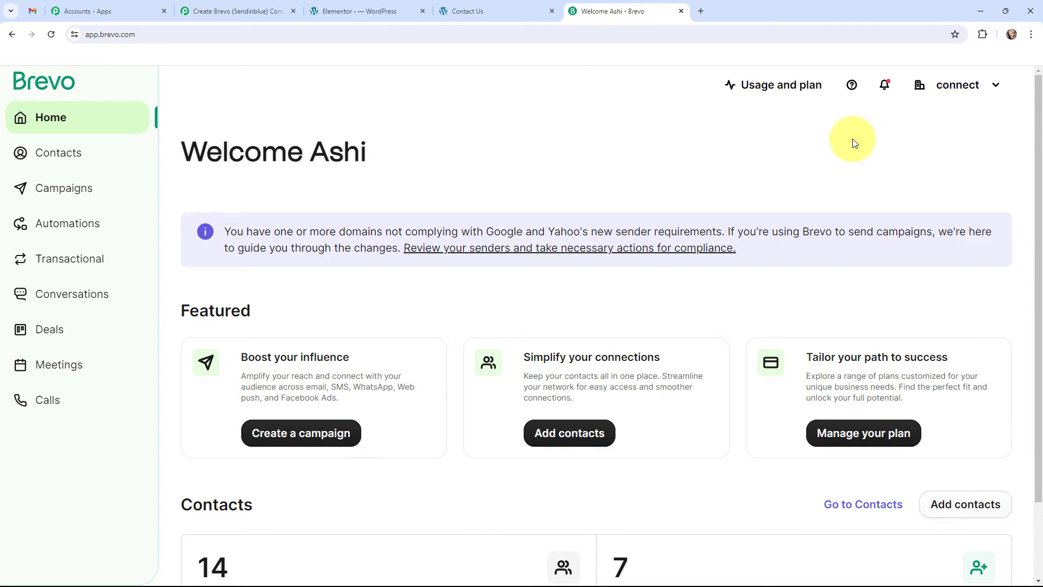
{"action": "left_click", "coordinate": [956, 89]}
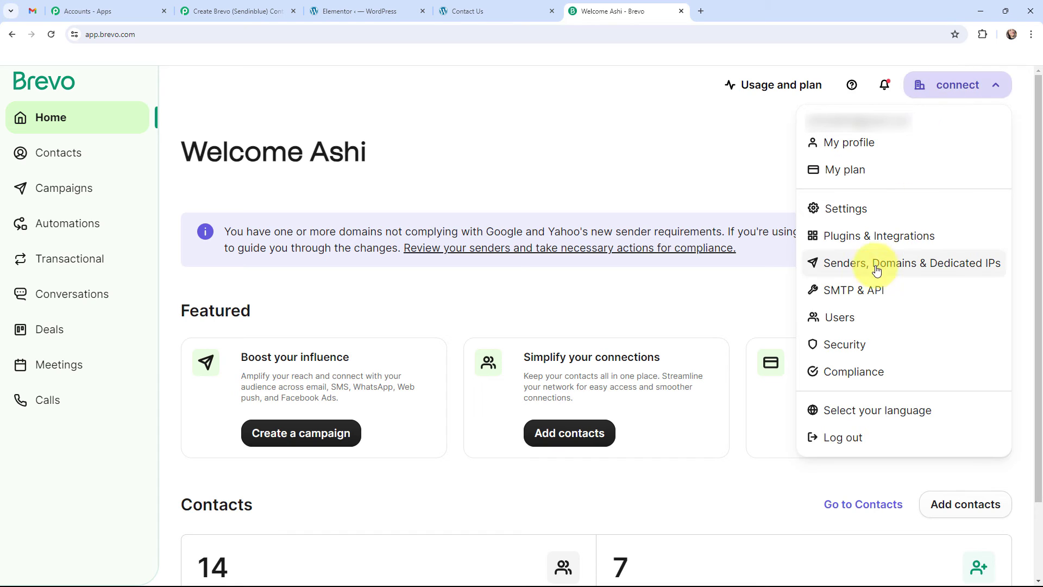
{"action": "left_click", "coordinate": [861, 292]}
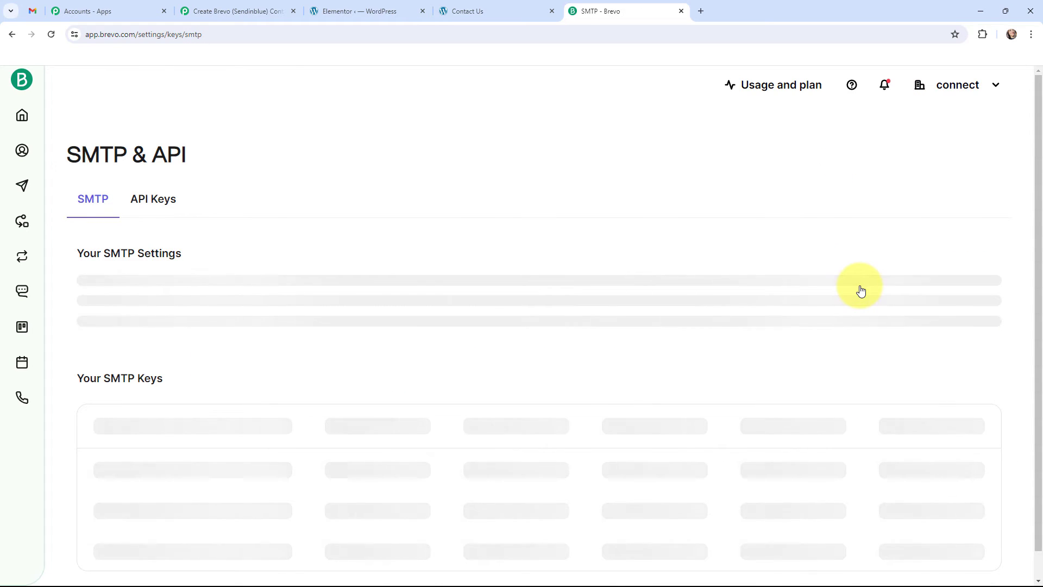
{"action": "left_click", "coordinate": [151, 204]}
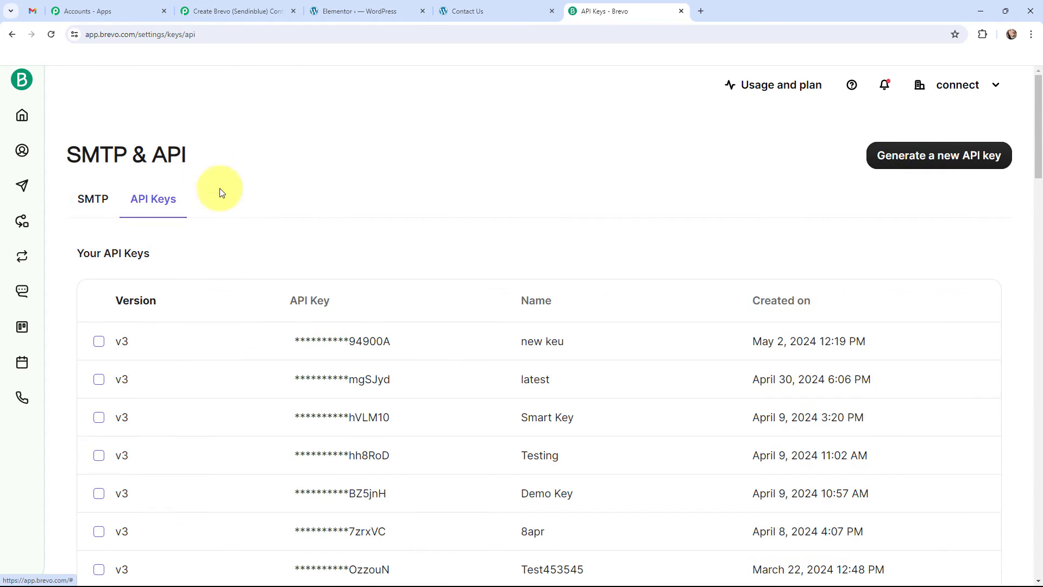
Step: Generate a new Brevo API key named "latest keyy" and copy the generated key
{"action": "left_click", "coordinate": [924, 160]}
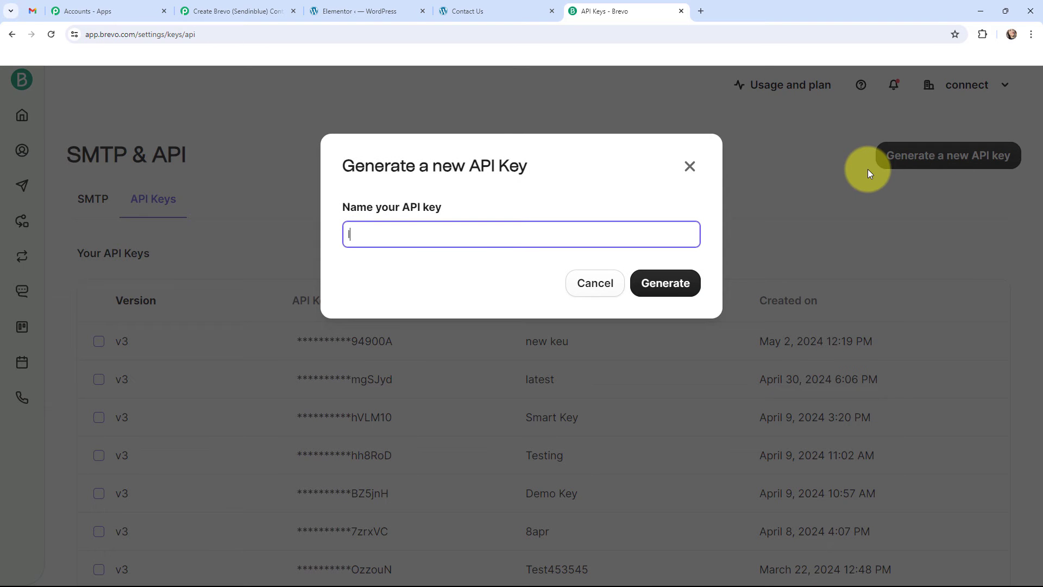
{"action": "type", "text": "latest keyy"}
{"action": "left_click", "coordinate": [679, 281]}
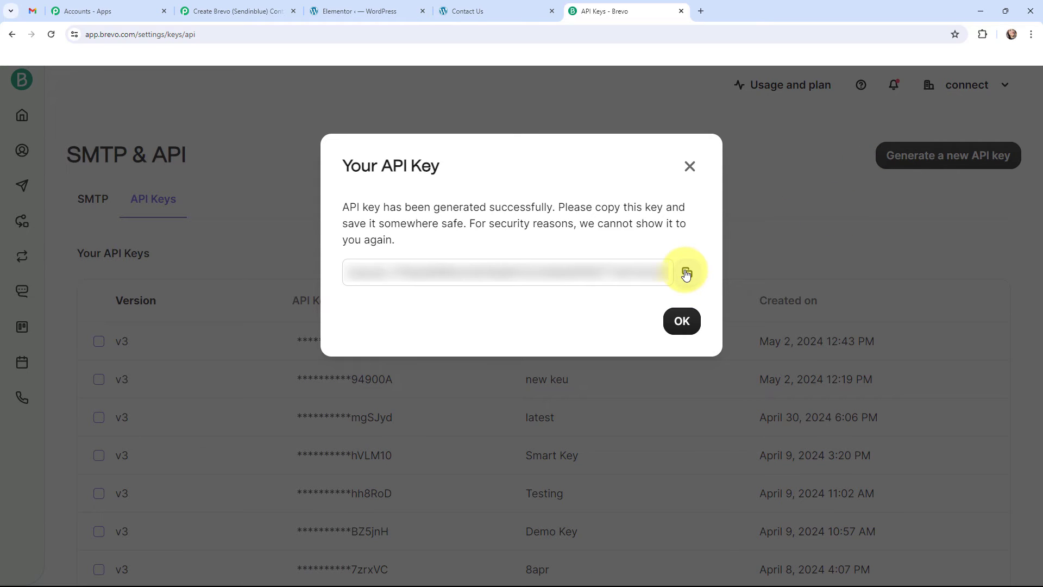
{"action": "left_click", "coordinate": [686, 274]}
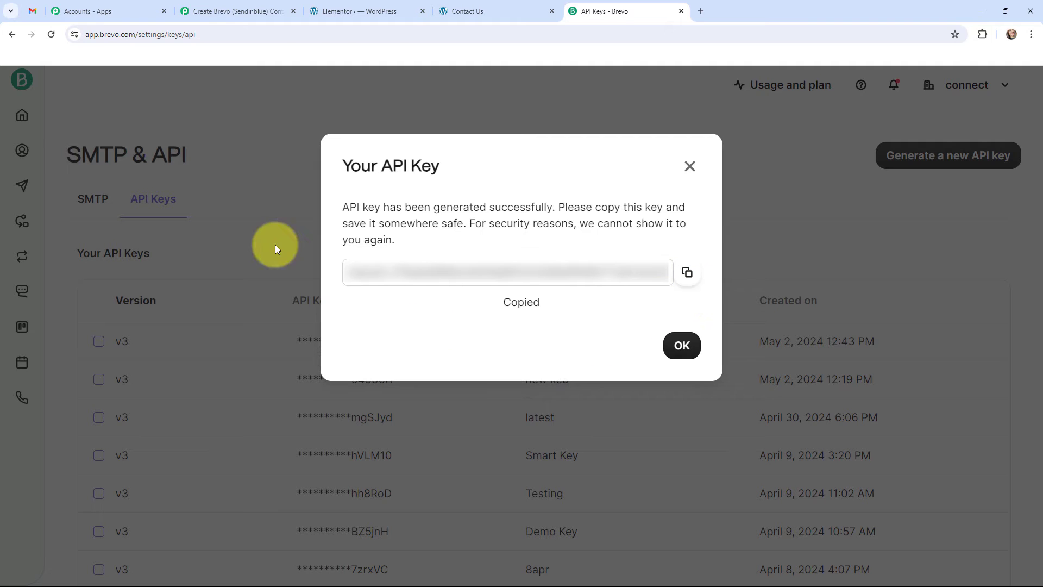
Step: Switch to Pabbly Connect and paste the copied key into the new Brevo connection's API Key field
{"action": "left_click", "coordinate": [207, 12]}
{"action": "left_click", "coordinate": [518, 443]}
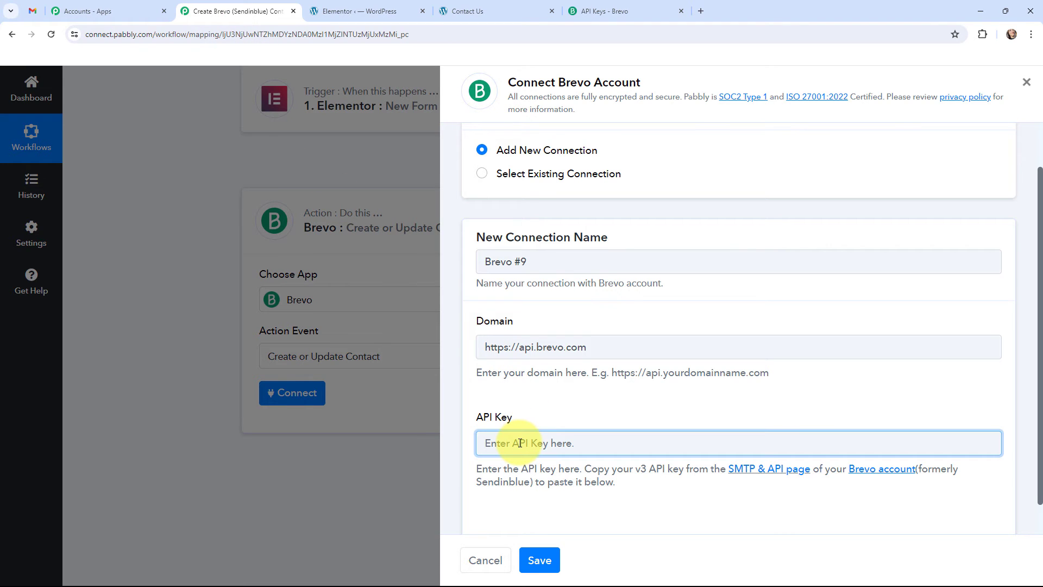
{"action": "key", "text": "ctrl+v"}
Step: Switch to the Brevo page and check the domain in its web address
{"action": "left_click", "coordinate": [603, 11]}
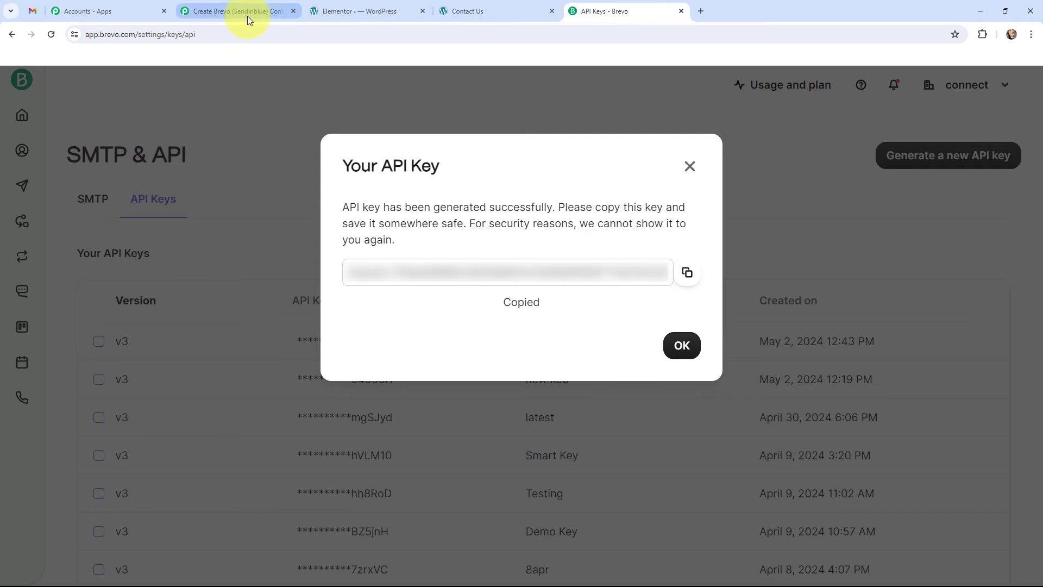
{"action": "left_click", "coordinate": [244, 34]}
{"action": "left_click", "coordinate": [245, 34]}
{"action": "left_click_drag", "start_coordinate": [161, 35], "coordinate": [85, 35]}
Step: Return to Pabbly Connect, save the new Brevo connection and look through the contact fields it provides
{"action": "left_click", "coordinate": [242, 11]}
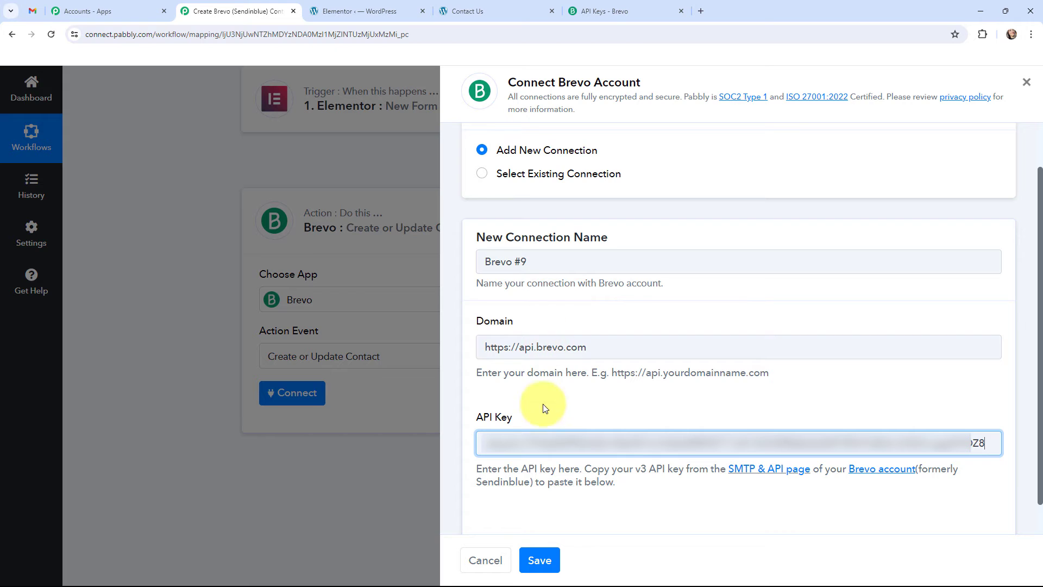
{"action": "left_click", "coordinate": [537, 558]}
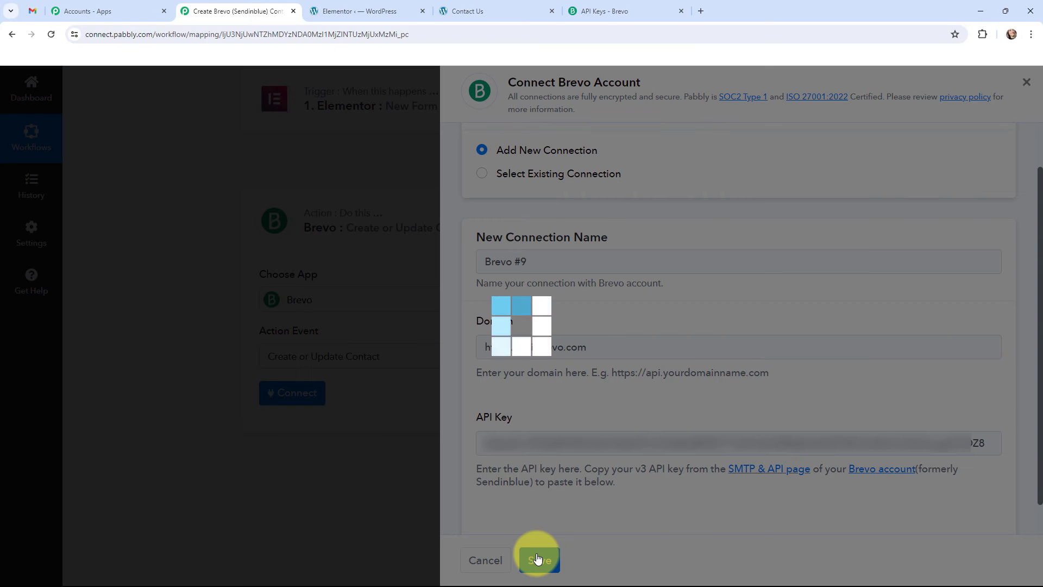
{"action": "scroll", "coordinate": [185, 325], "scroll_direction": "down", "scroll_amount": 2}
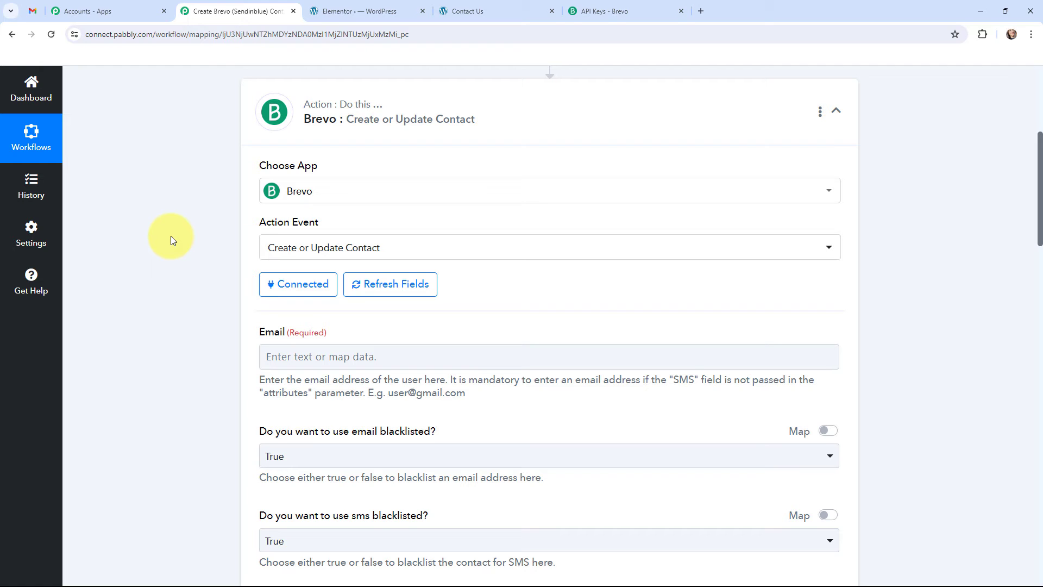
{"action": "scroll", "coordinate": [171, 235], "scroll_direction": "down", "scroll_amount": 3}
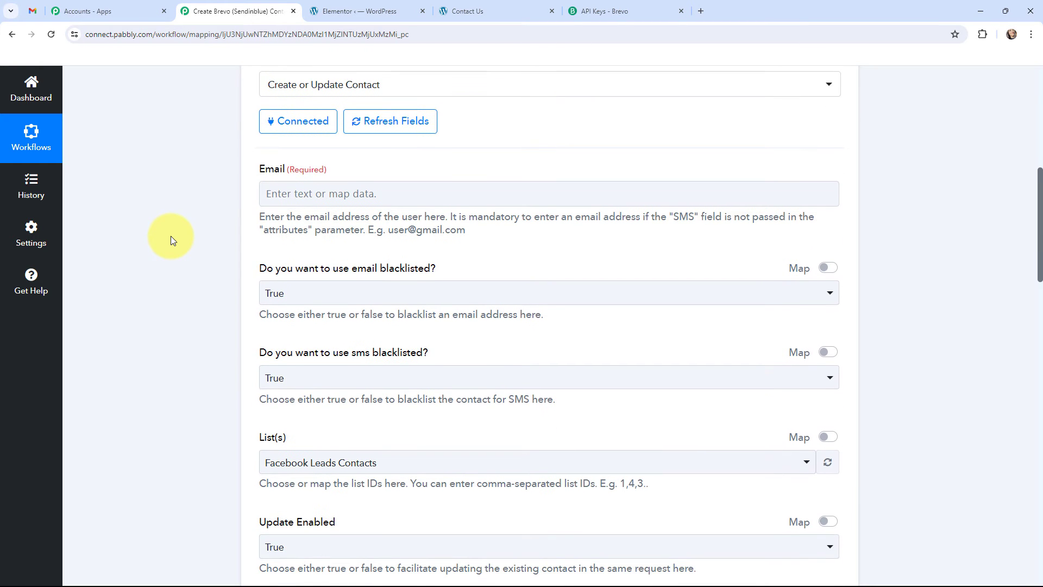
{"action": "scroll", "coordinate": [222, 221], "scroll_direction": "down", "scroll_amount": 3}
{"action": "scroll", "coordinate": [223, 221], "scroll_direction": "up", "scroll_amount": 3}
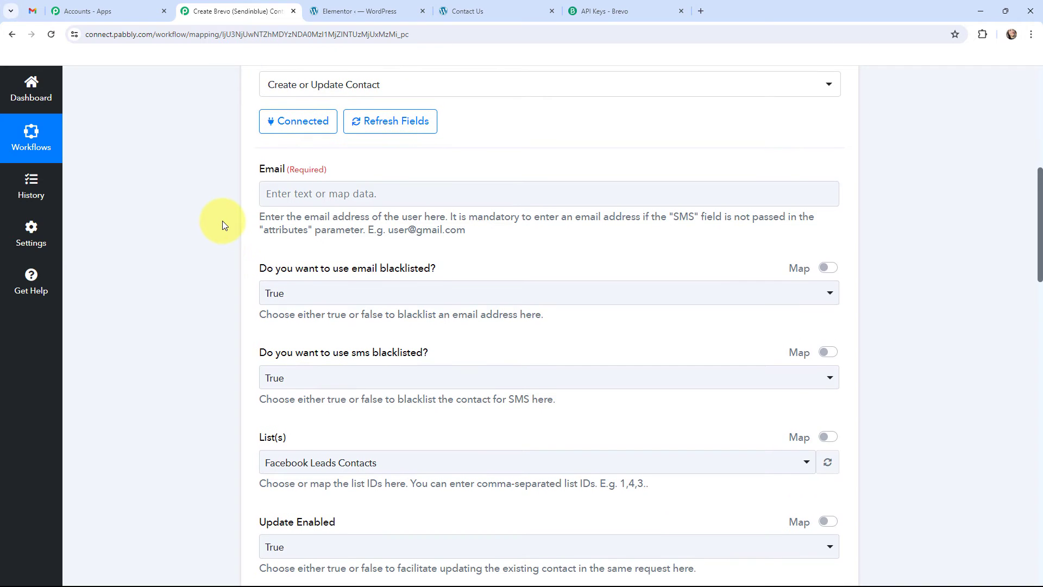
Step: Map the Brevo action's Email field to the Email value from the Elementor form submission
{"action": "left_click", "coordinate": [304, 195]}
{"action": "left_click", "coordinate": [341, 297]}
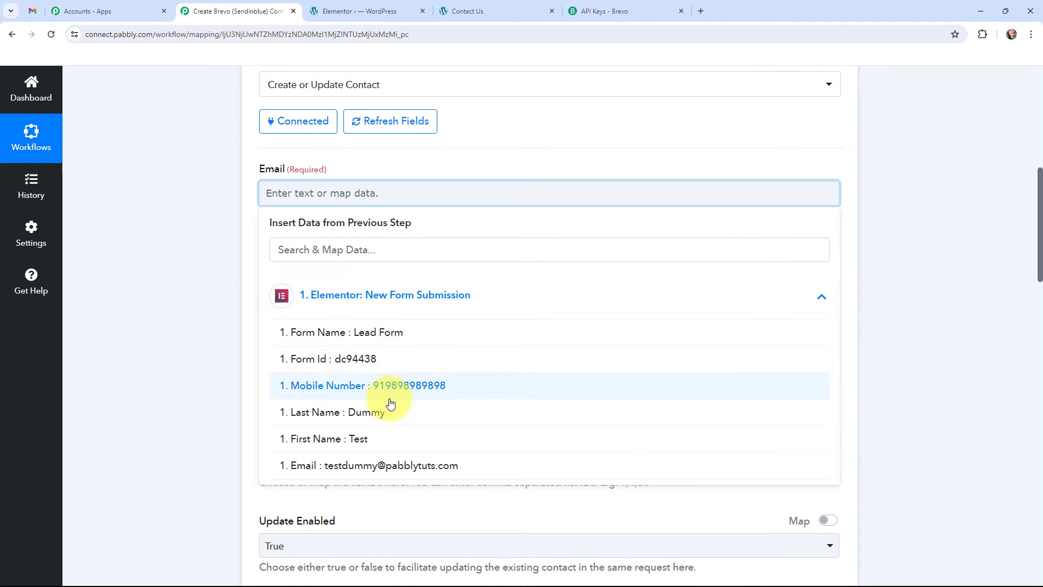
{"action": "left_click", "coordinate": [389, 463]}
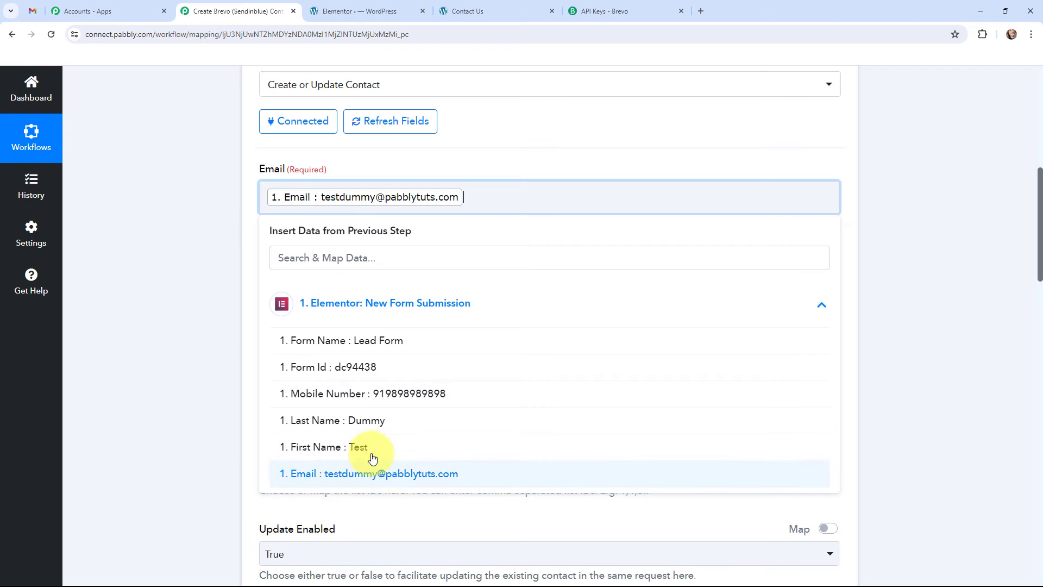
{"action": "left_click", "coordinate": [193, 248]}
Step: Set both the email blacklisted and the sms blacklisted options to False
{"action": "scroll", "coordinate": [193, 248], "scroll_direction": "down", "scroll_amount": 1}
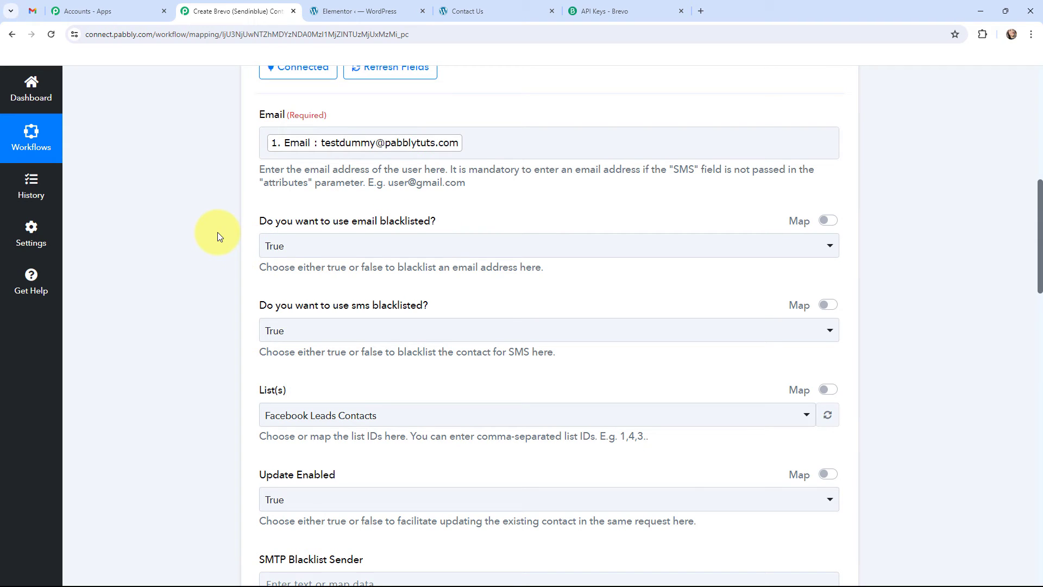
{"action": "left_click", "coordinate": [286, 249]}
{"action": "left_click", "coordinate": [294, 341]}
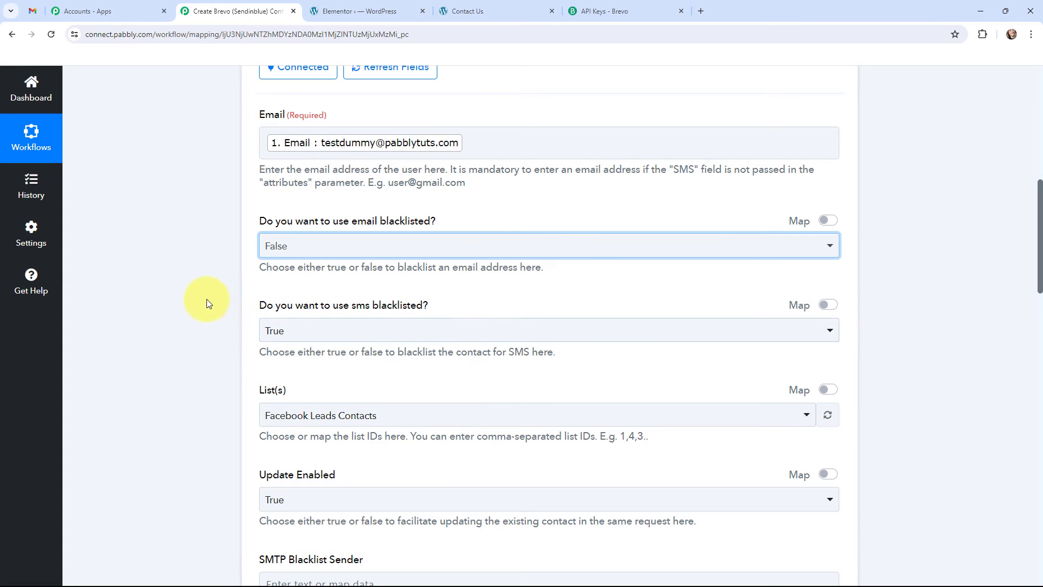
{"action": "left_click", "coordinate": [283, 337]}
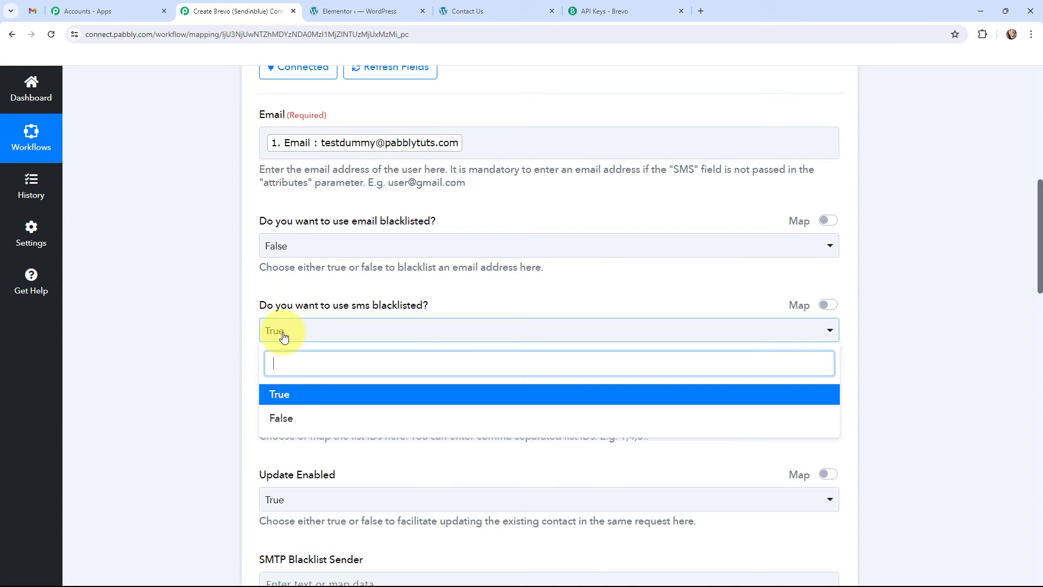
{"action": "left_click", "coordinate": [280, 416]}
Step: Switch to Brevo, look through the contact lists and open Elementor List
{"action": "scroll", "coordinate": [214, 309], "scroll_direction": "down", "scroll_amount": 3}
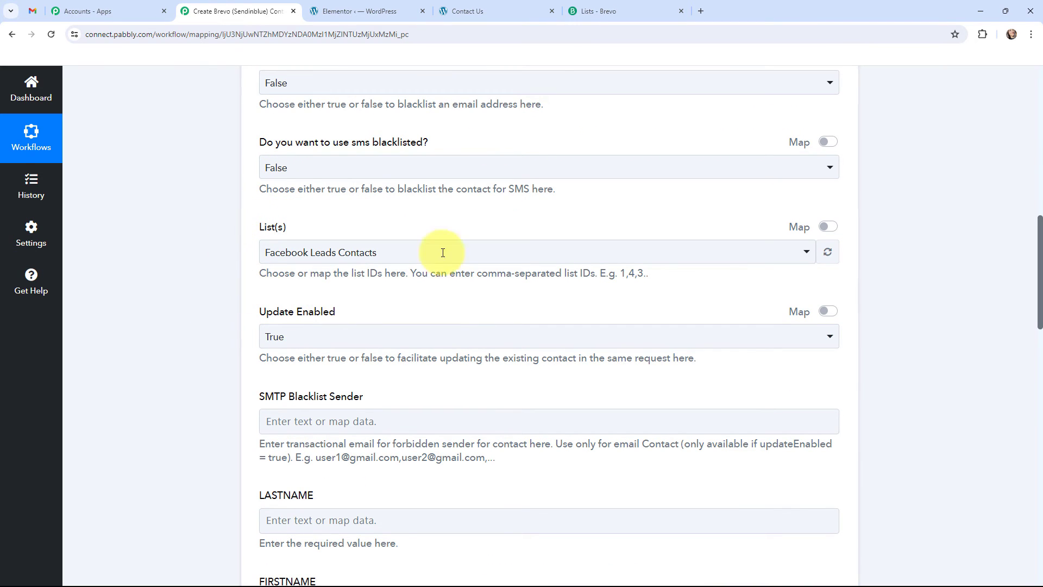
{"action": "left_click", "coordinate": [584, 10]}
{"action": "scroll", "coordinate": [500, 225], "scroll_direction": "down", "scroll_amount": 4}
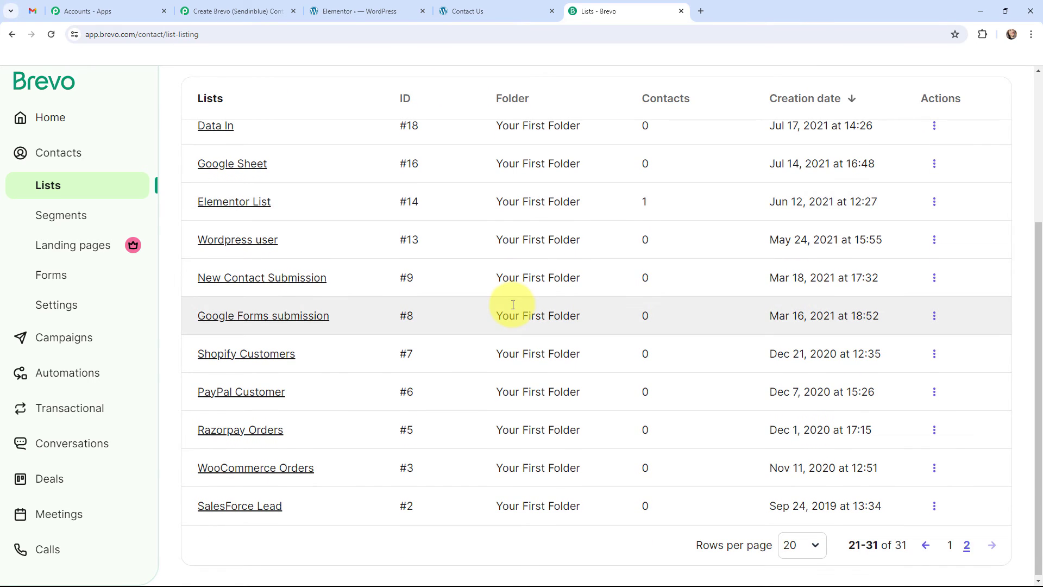
{"action": "scroll", "coordinate": [513, 304], "scroll_direction": "up", "scroll_amount": 2}
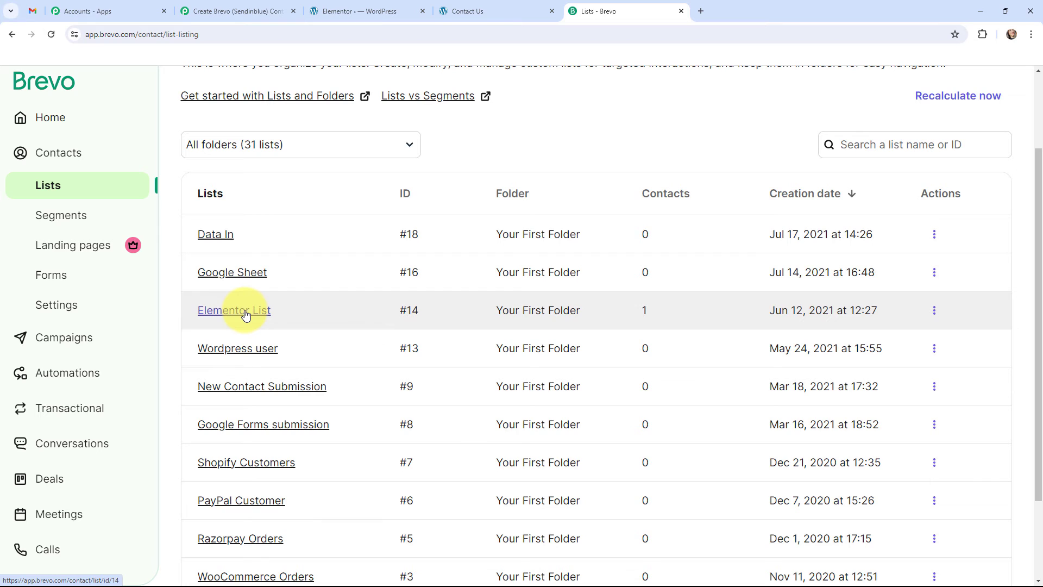
{"action": "left_click", "coordinate": [225, 314]}
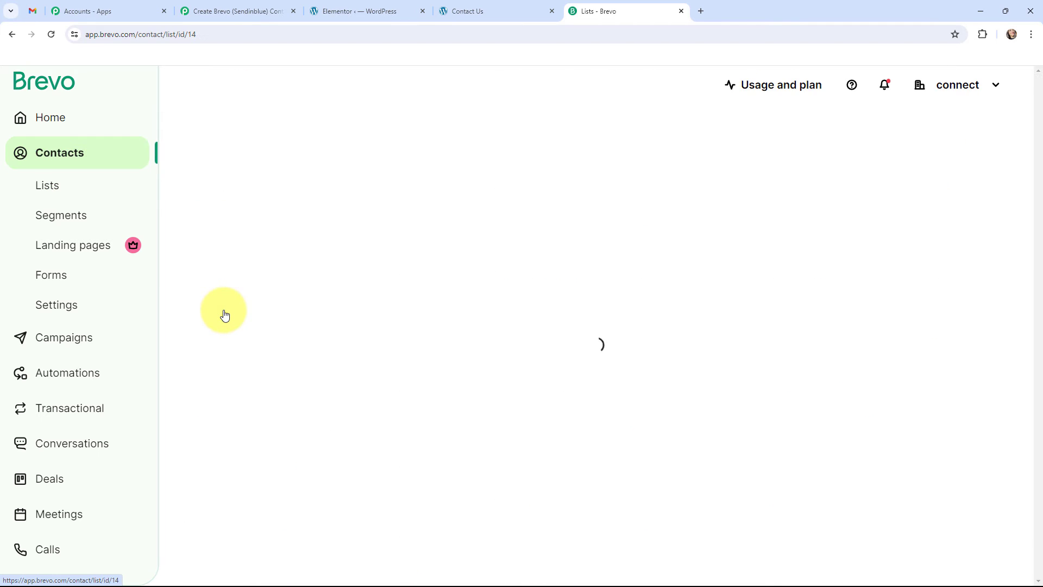
Step: Return to Pabbly Connect and choose Elementor List as the list that receives the contact
{"action": "left_click", "coordinate": [248, 7]}
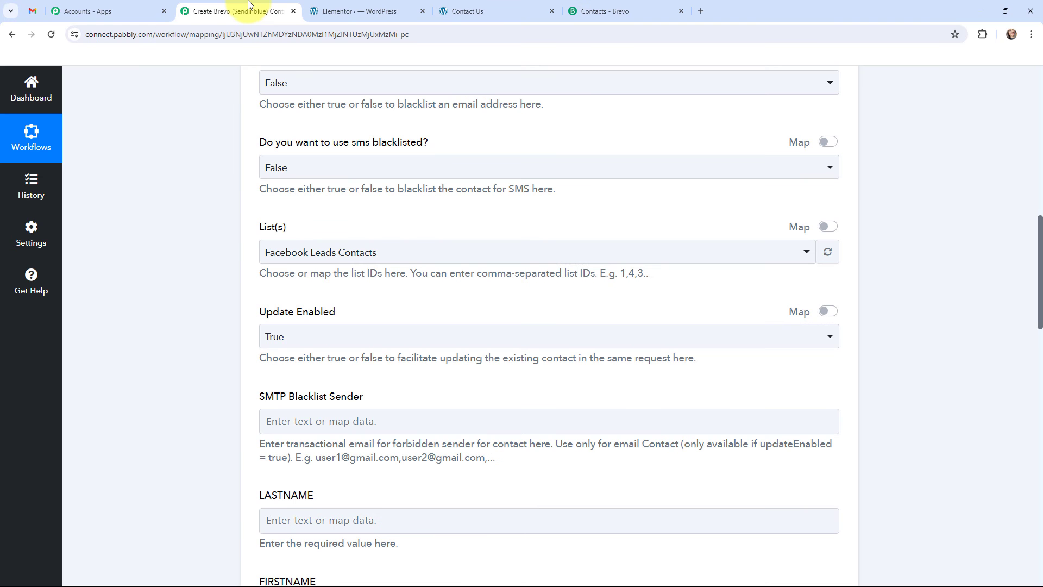
{"action": "left_click", "coordinate": [307, 254]}
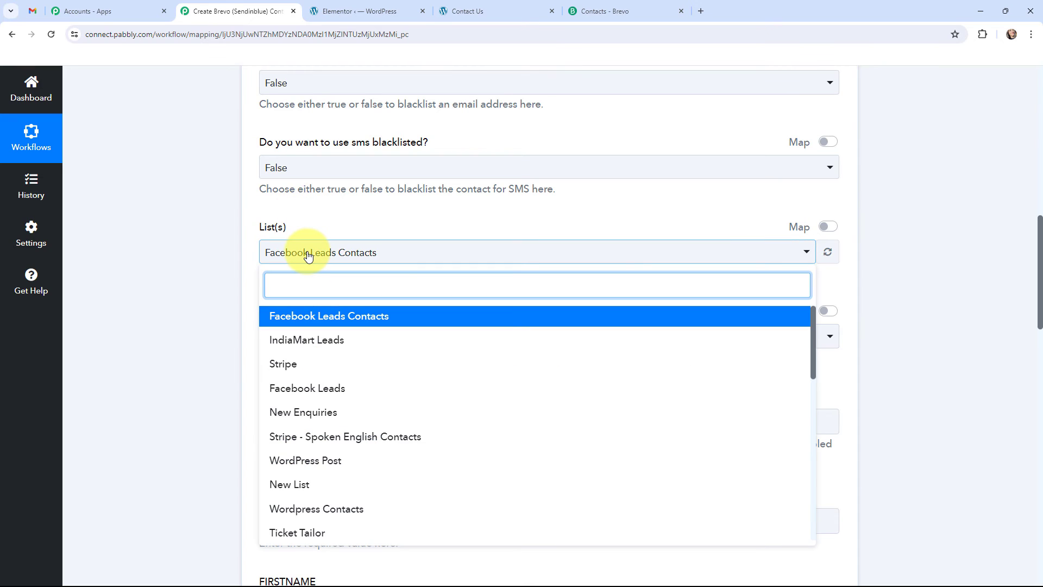
{"action": "type", "text": "ele"}
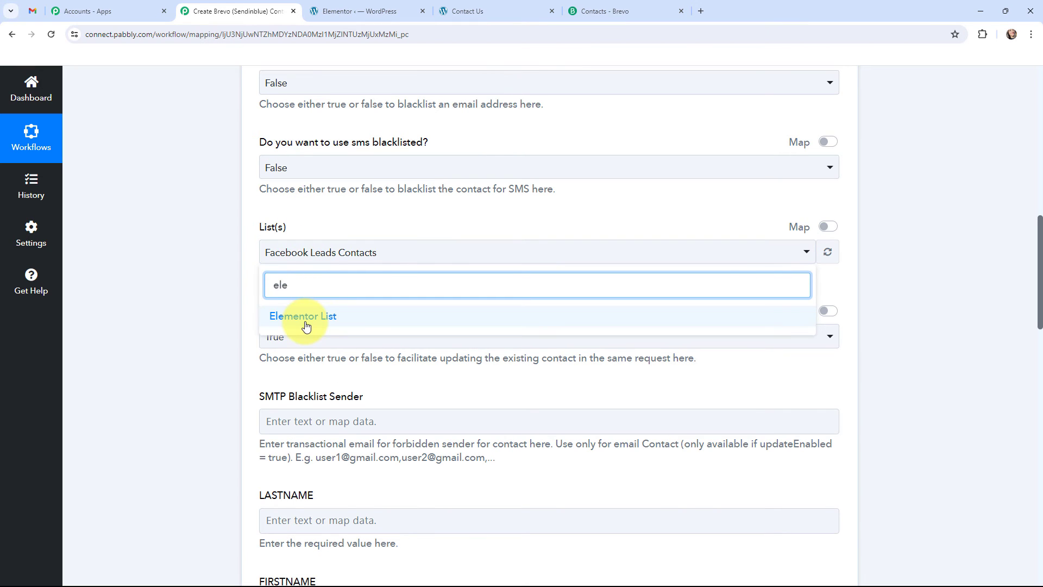
{"action": "left_click", "coordinate": [306, 320]}
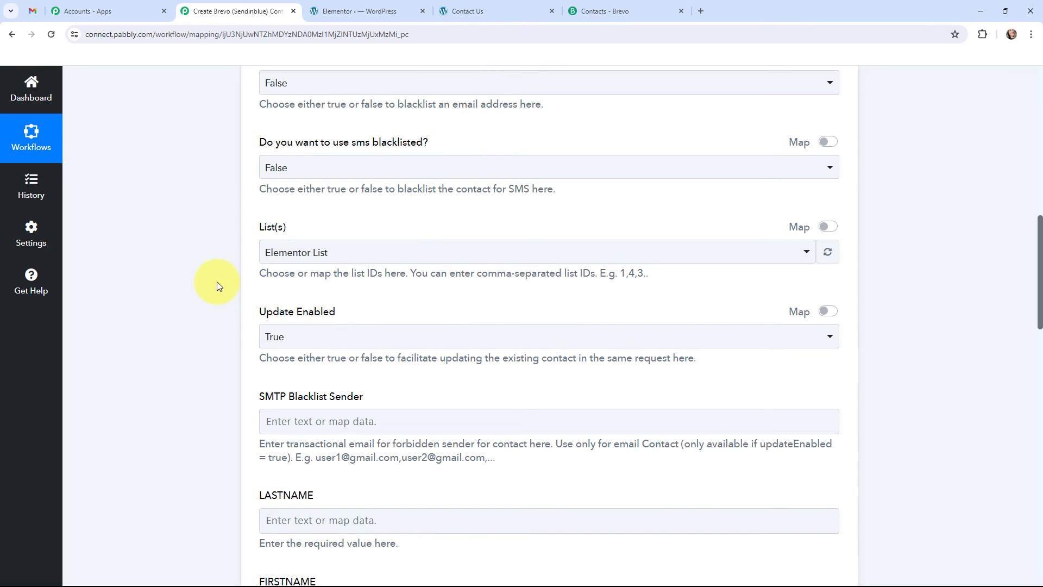
Step: Map LASTNAME and FIRSTNAME to the Last Name and First Name values from the Elementor form submission
{"action": "scroll", "coordinate": [216, 282], "scroll_direction": "down", "scroll_amount": 5}
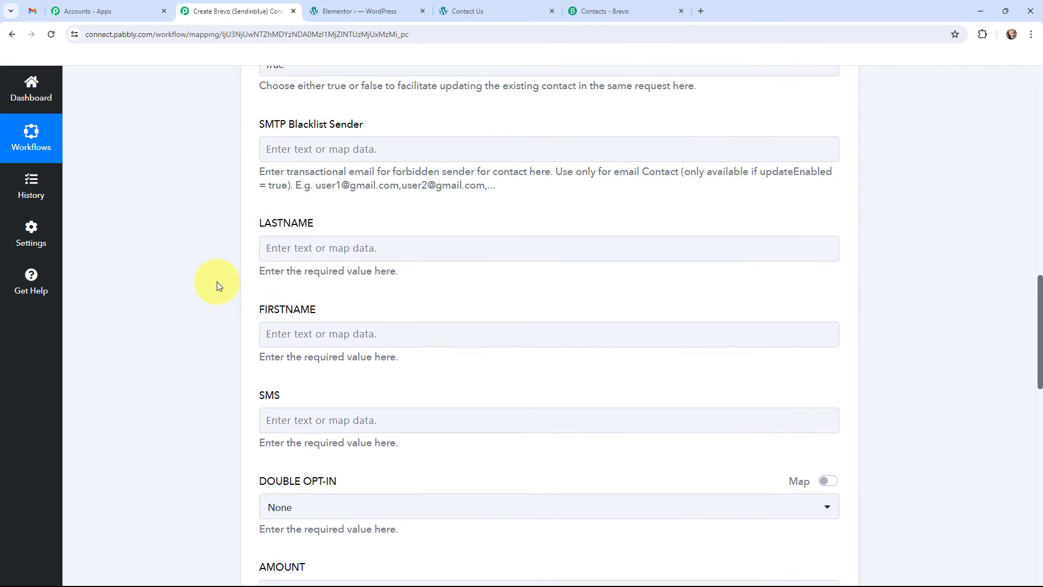
{"action": "scroll", "coordinate": [216, 282], "scroll_direction": "down", "scroll_amount": 2}
{"action": "left_click", "coordinate": [298, 140]}
{"action": "left_click", "coordinate": [321, 260]}
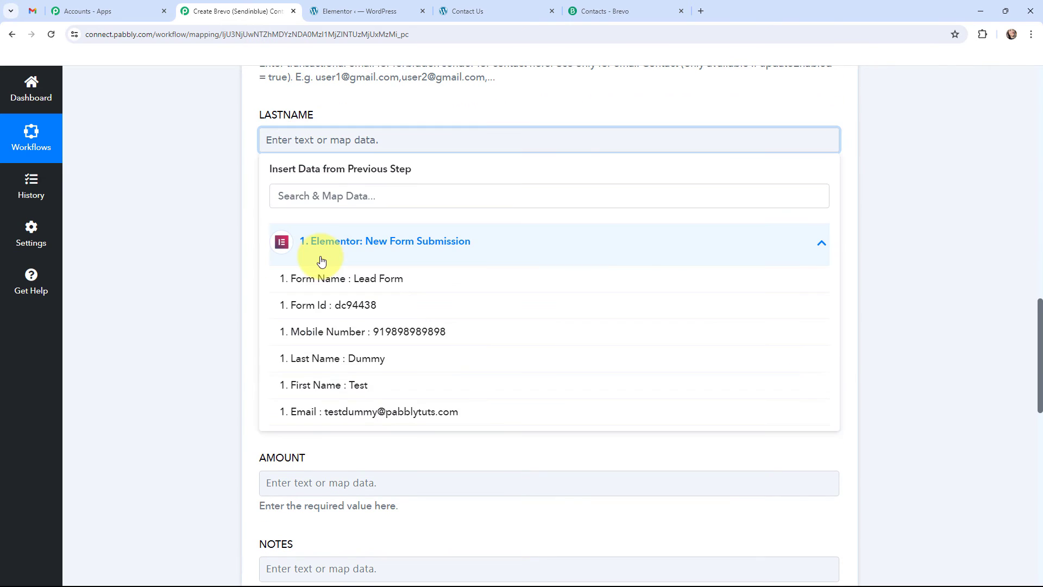
{"action": "left_click", "coordinate": [380, 358]}
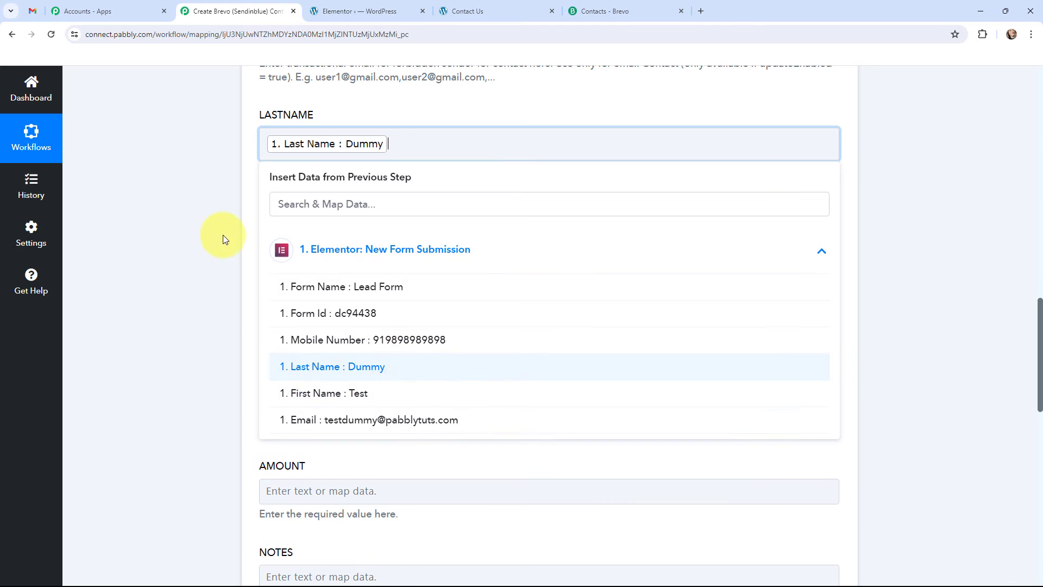
{"action": "left_click", "coordinate": [245, 229]}
{"action": "left_click", "coordinate": [326, 231]}
{"action": "left_click", "coordinate": [344, 332]}
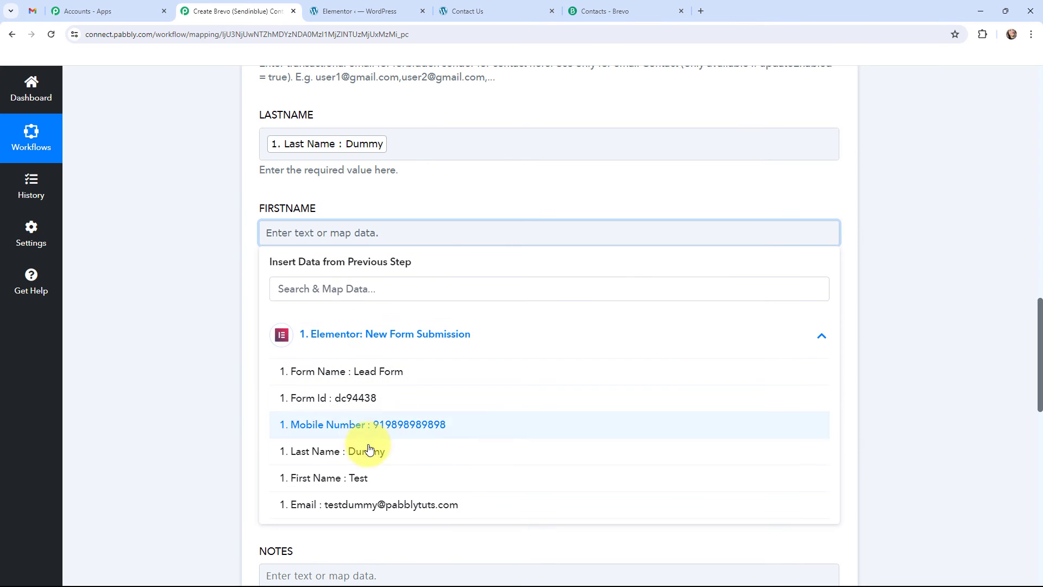
{"action": "left_click", "coordinate": [369, 476]}
{"action": "left_click", "coordinate": [217, 295]}
Step: Map the SMS field to the Mobile Number value from the Elementor form submission
{"action": "scroll", "coordinate": [220, 260], "scroll_direction": "down", "scroll_amount": 2}
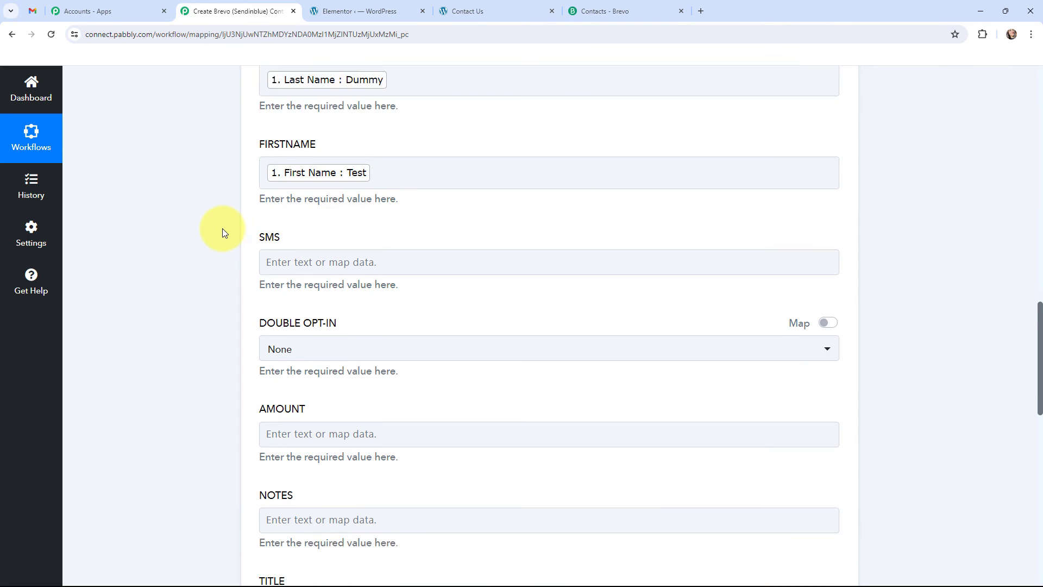
{"action": "left_click", "coordinate": [296, 212]}
{"action": "left_click", "coordinate": [329, 319]}
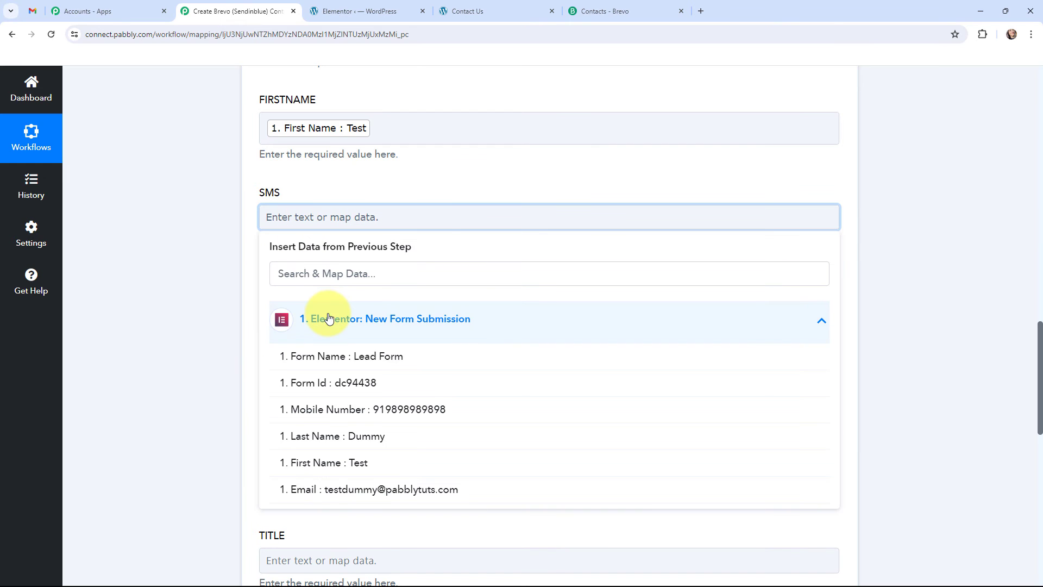
{"action": "left_click", "coordinate": [385, 414]}
{"action": "left_click", "coordinate": [185, 259]}
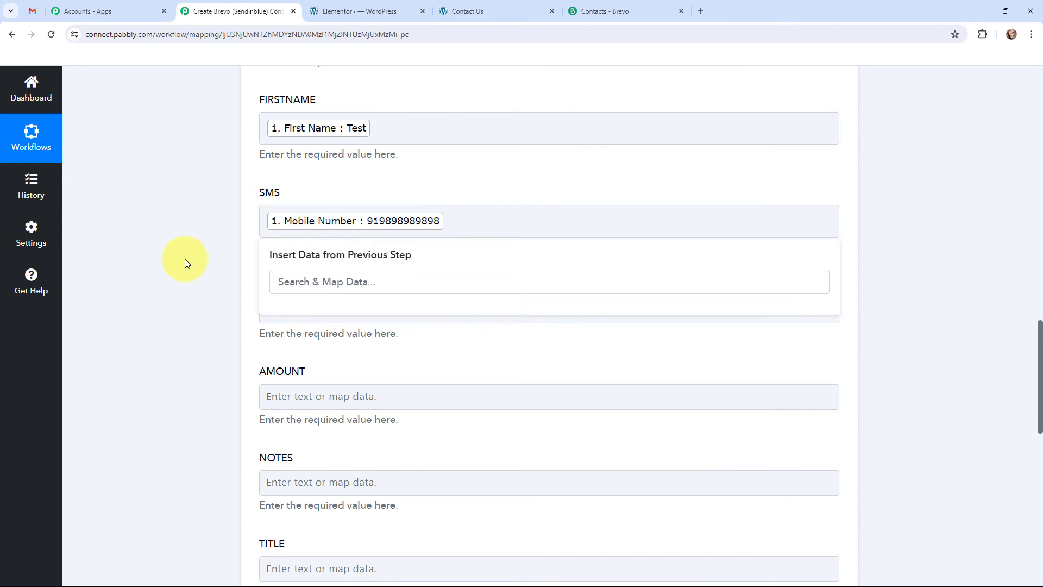
Step: Review the mapped contact fields, then save the Brevo action and send a test request
{"action": "scroll", "coordinate": [185, 259], "scroll_direction": "up", "scroll_amount": 6}
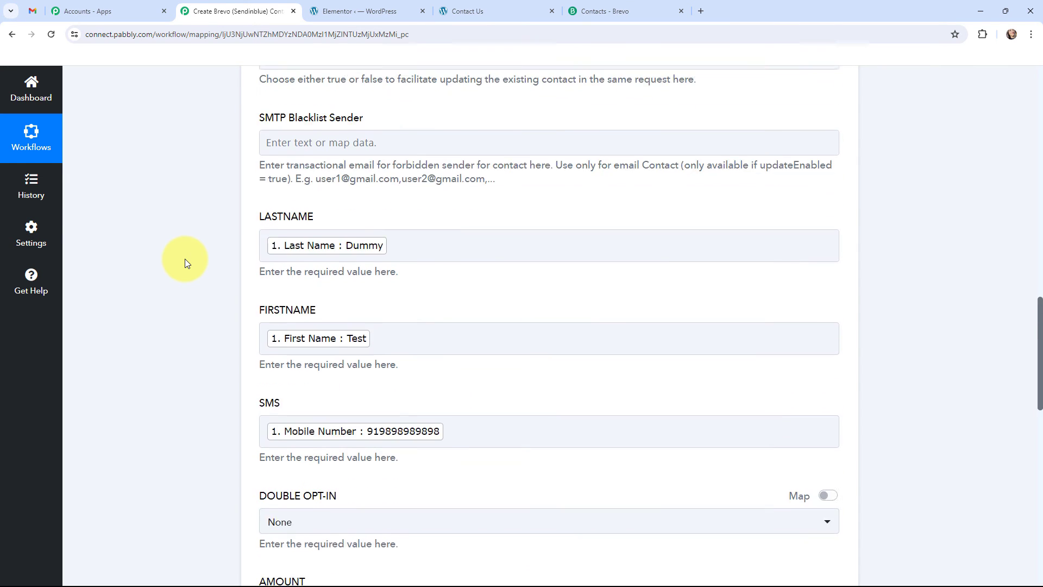
{"action": "scroll", "coordinate": [185, 259], "scroll_direction": "down", "scroll_amount": 3}
{"action": "scroll", "coordinate": [184, 263], "scroll_direction": "down", "scroll_amount": 1}
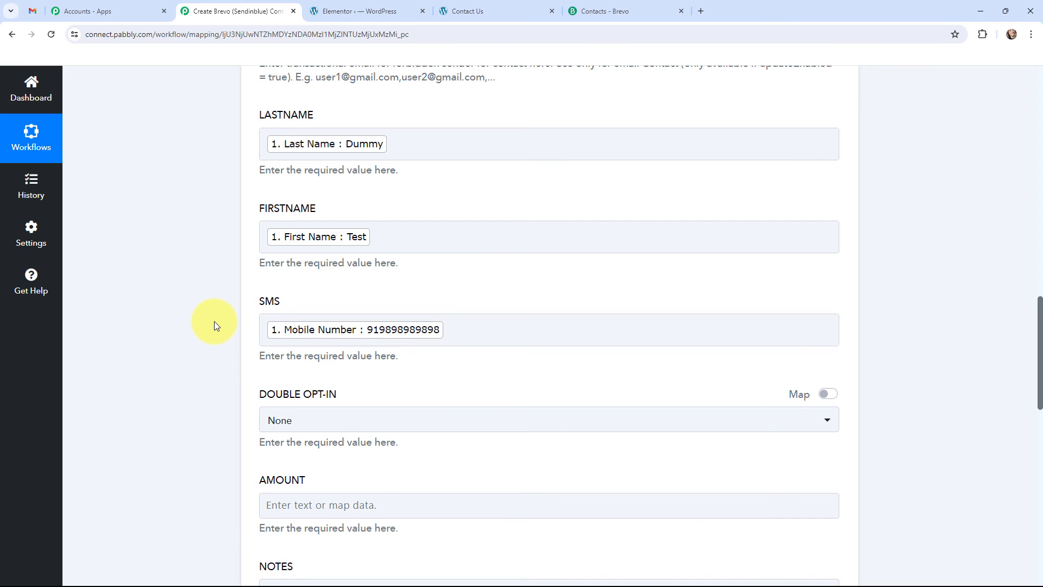
{"action": "scroll", "coordinate": [215, 323], "scroll_direction": "down", "scroll_amount": 10}
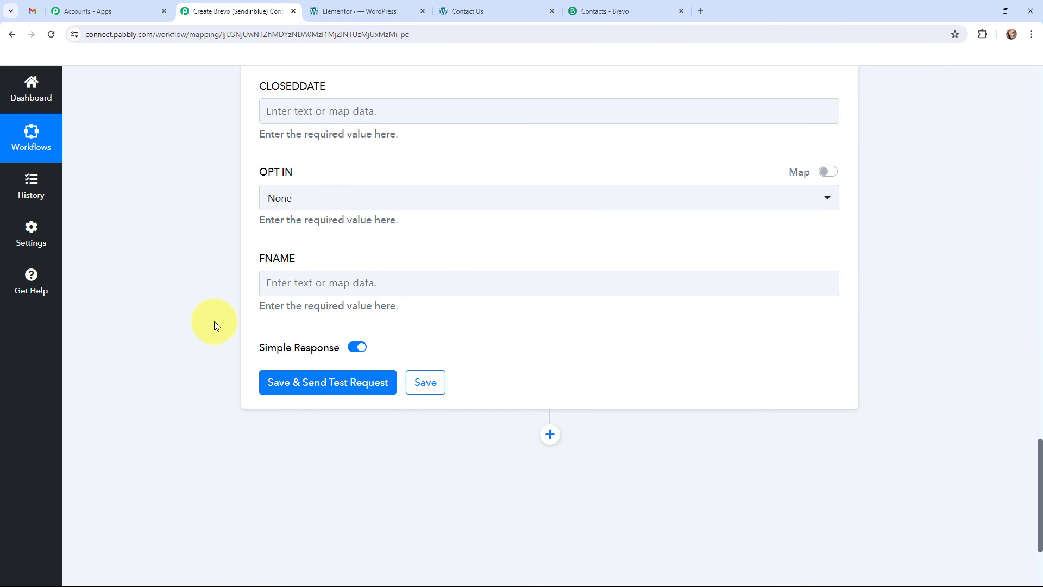
{"action": "scroll", "coordinate": [214, 321], "scroll_direction": "down", "scroll_amount": 1}
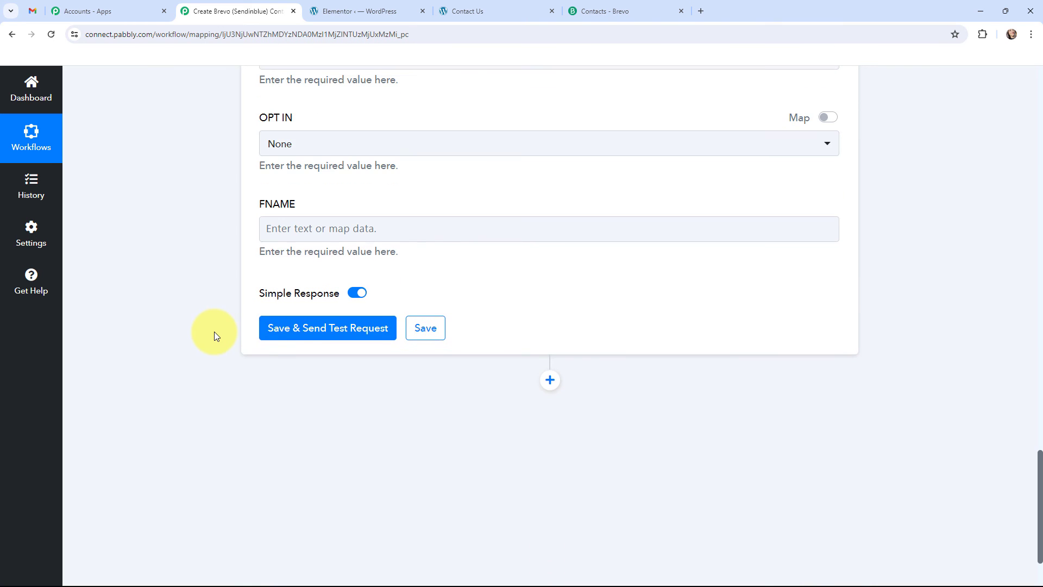
{"action": "left_click", "coordinate": [320, 329]}
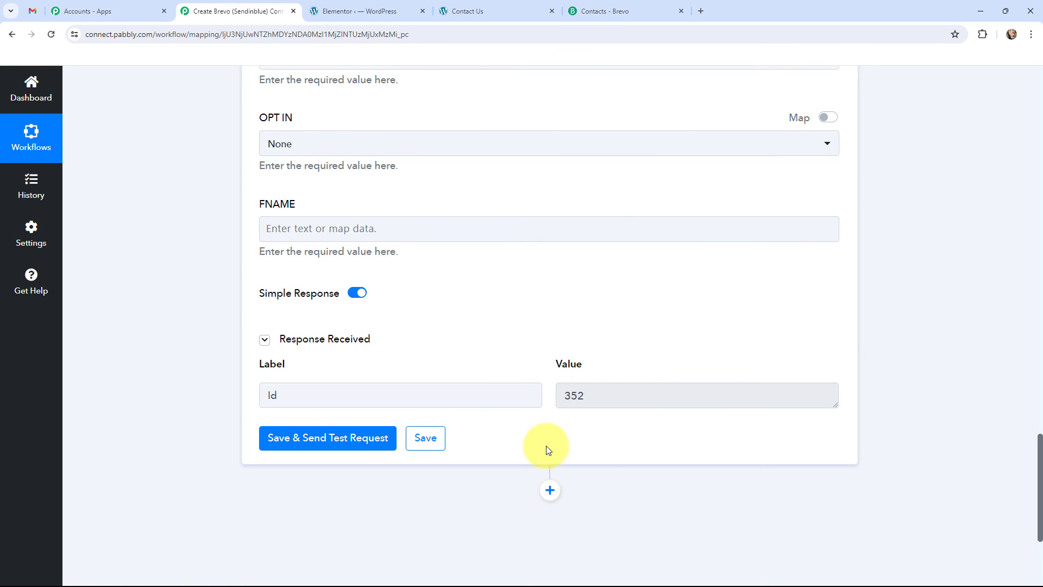
Step: Check the Id label and its value in the response received from the Brevo test request
{"action": "left_click", "coordinate": [292, 395]}
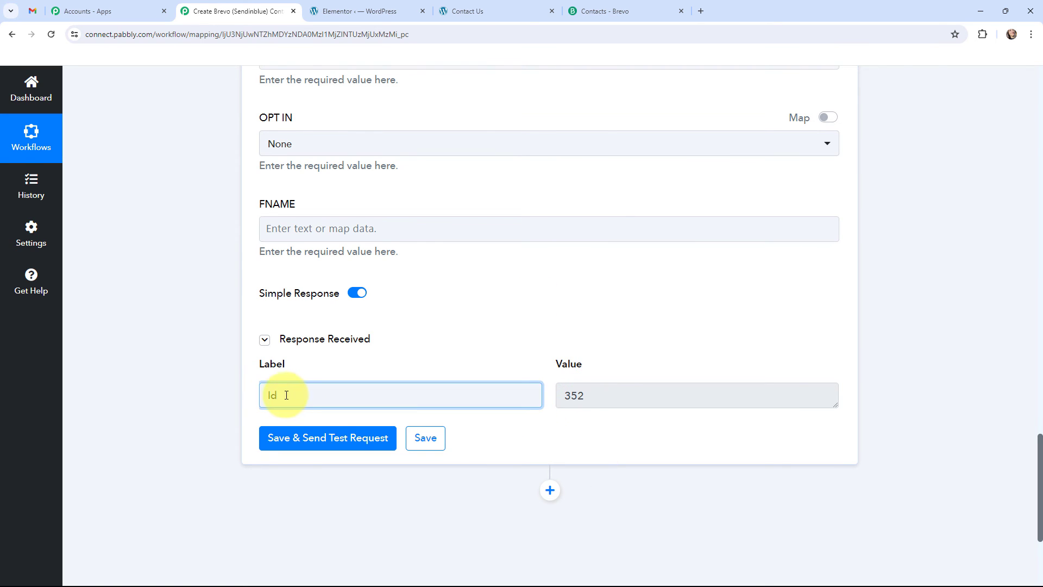
{"action": "double_click", "coordinate": [270, 395]}
{"action": "left_click", "coordinate": [572, 402]}
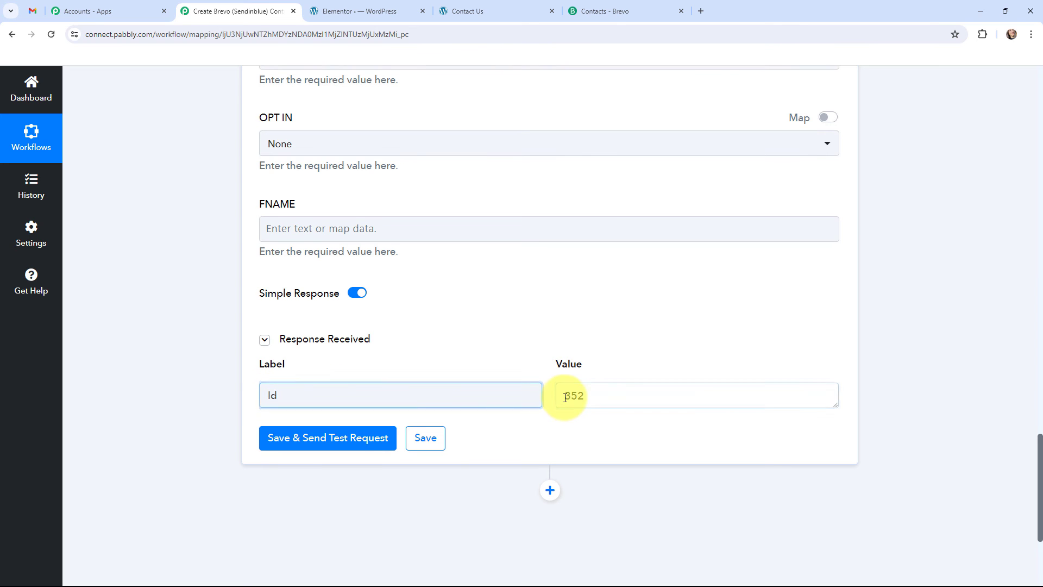
{"action": "double_click", "coordinate": [572, 397]}
{"action": "left_click", "coordinate": [592, 398]}
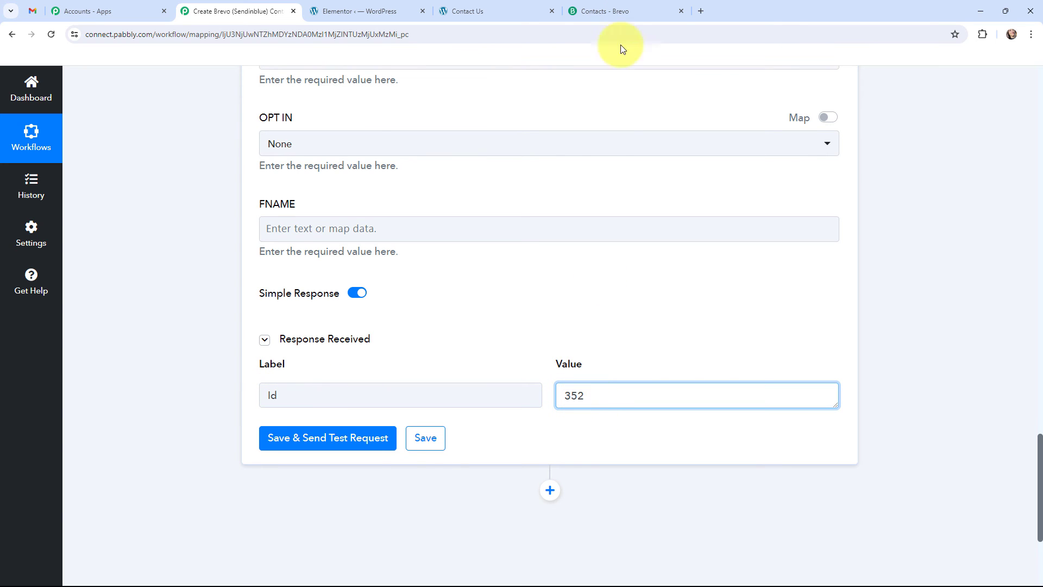
Step: Refresh the Elementor List contacts in Brevo and check the details of the contact from the test request before returning to the Pabbly Connect workflow
{"action": "left_click", "coordinate": [609, 11]}
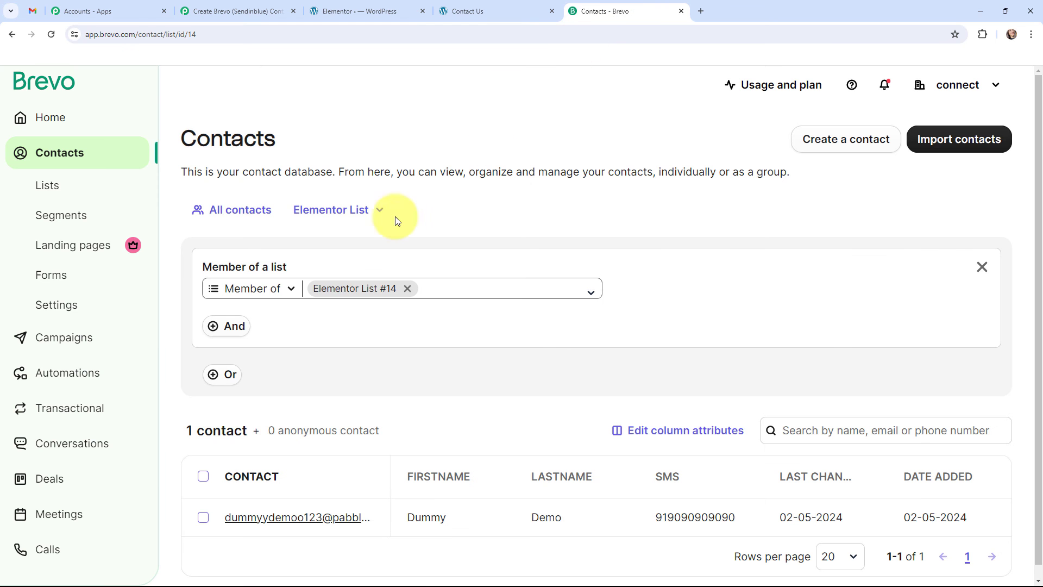
{"action": "left_click", "coordinate": [54, 30]}
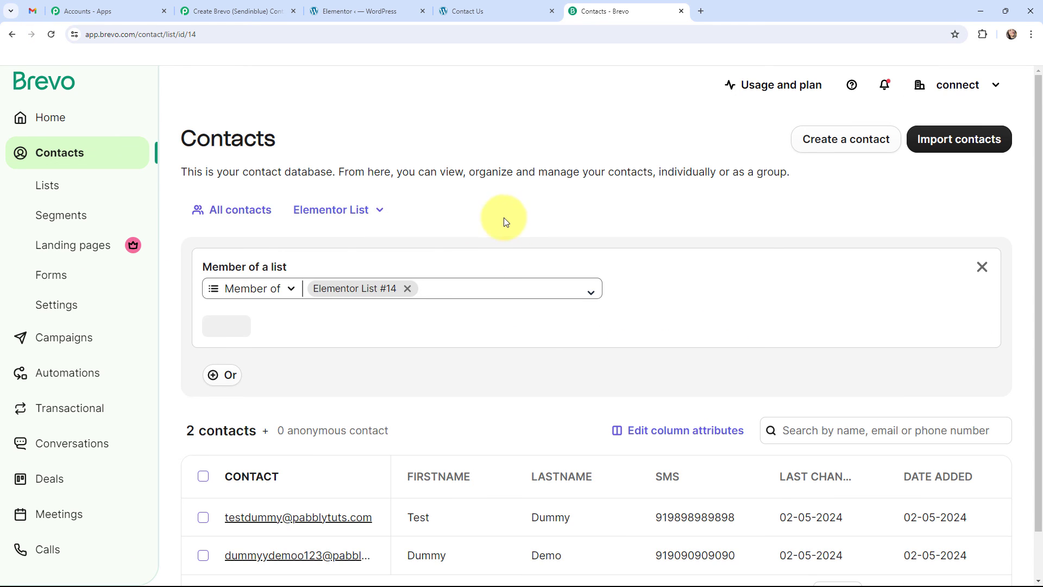
{"action": "scroll", "coordinate": [443, 291], "scroll_direction": "down", "scroll_amount": 1}
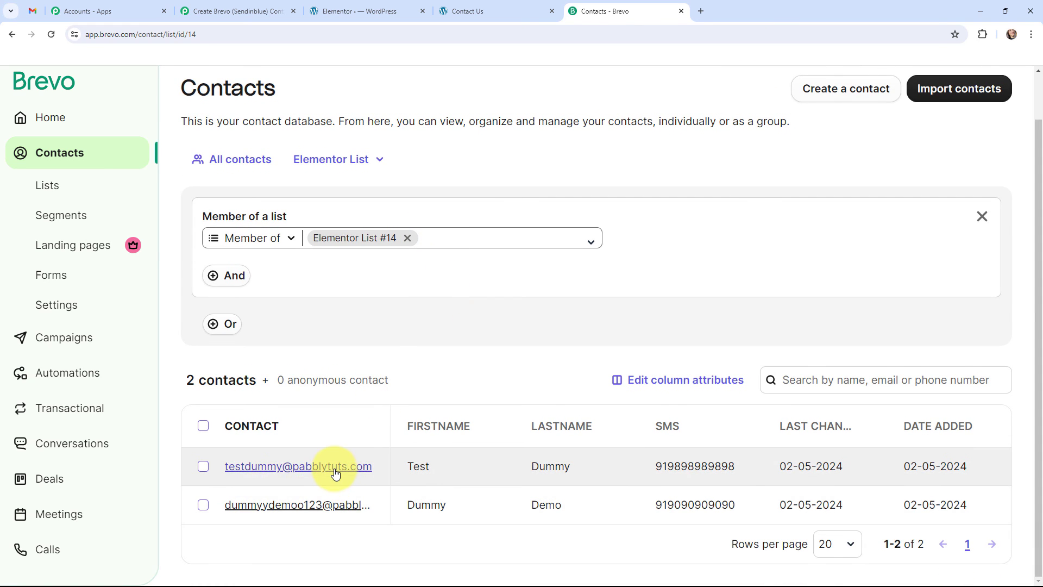
{"action": "left_click", "coordinate": [334, 469]}
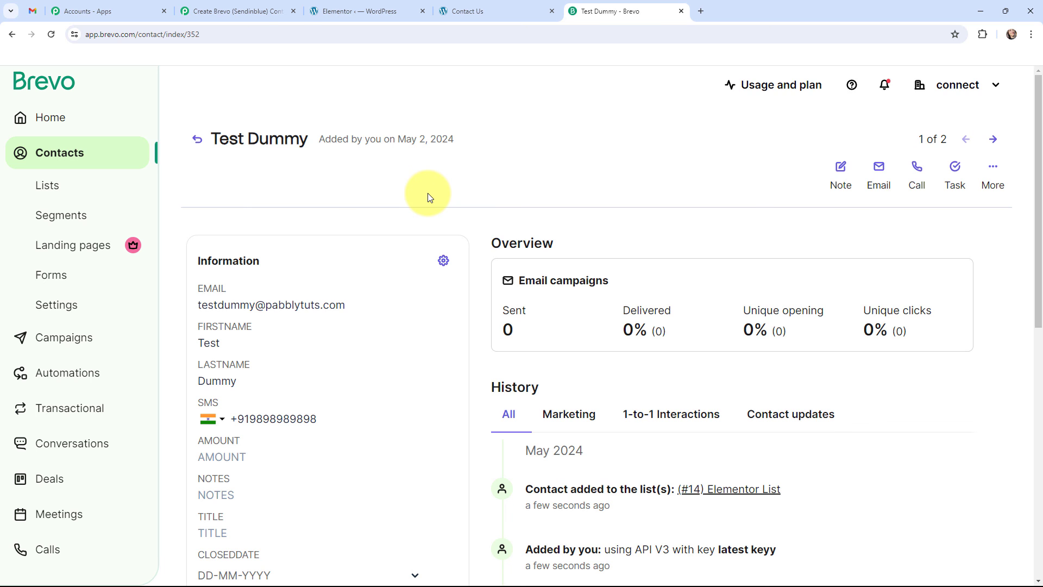
{"action": "key", "text": "ctrl+3"}
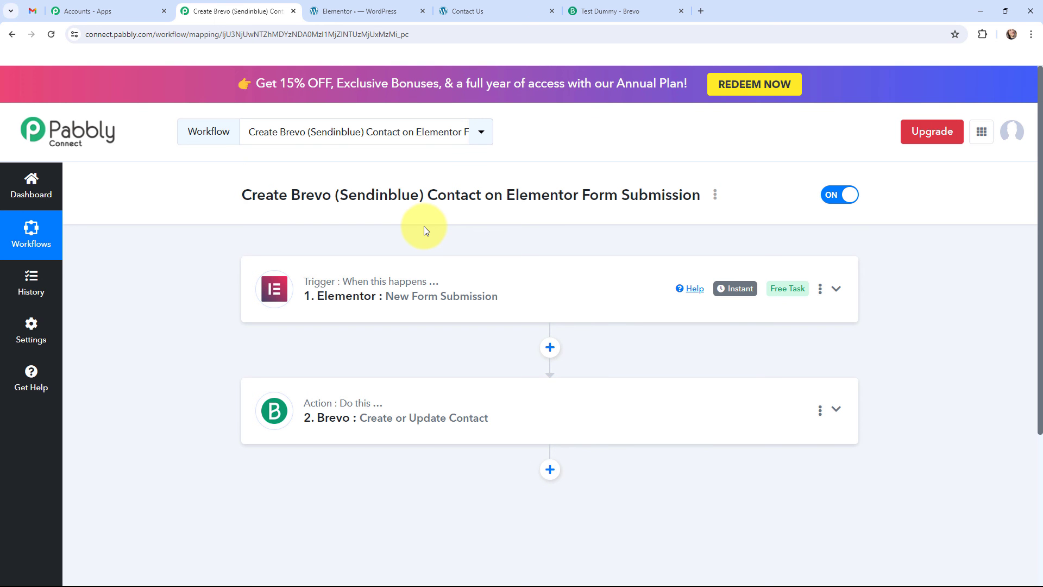